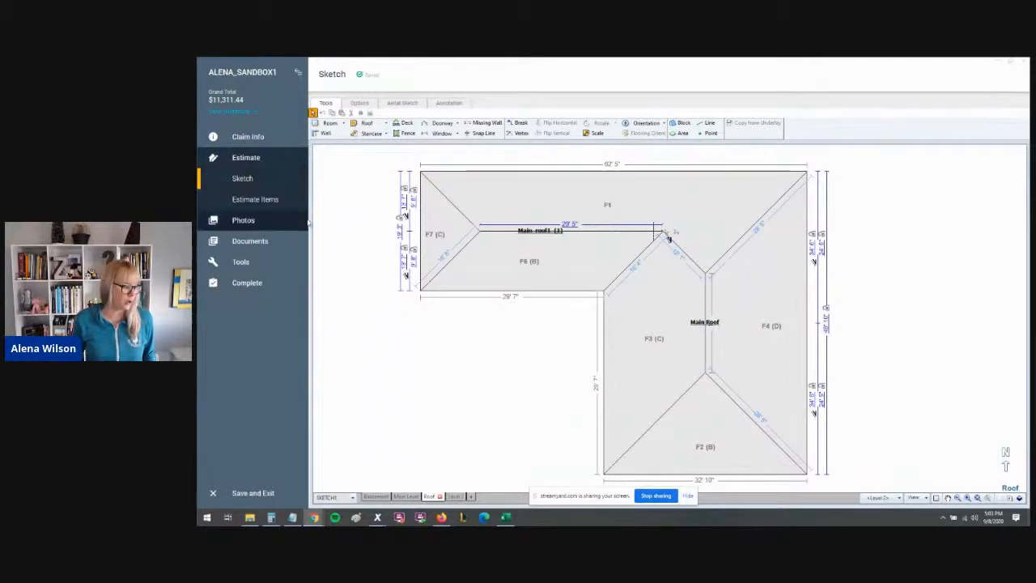
- Open the Estimate Items page of the estimate
{"action": "left_click", "coordinate": [253, 204]}
{"action": "key", "text": "ctrl"}
{"action": "key", "text": "ctrl"}
{"action": "key", "text": "ctrl"}
{"action": "key", "text": "ctrl"}
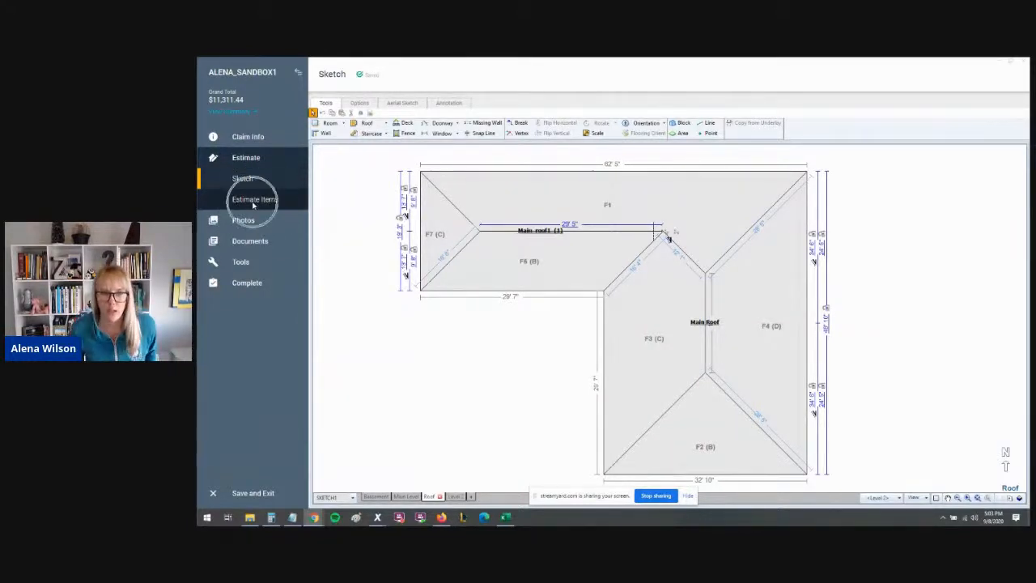
{"action": "left_click", "coordinate": [254, 202]}
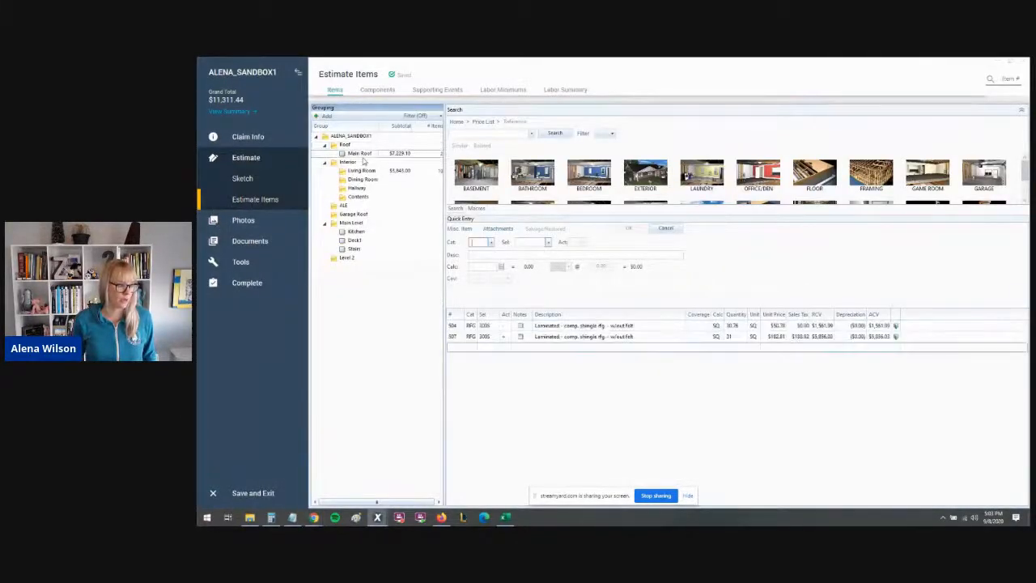
- Select the laminated shingle replacement line item and open its item property editor
{"action": "left_click", "coordinate": [458, 340]}
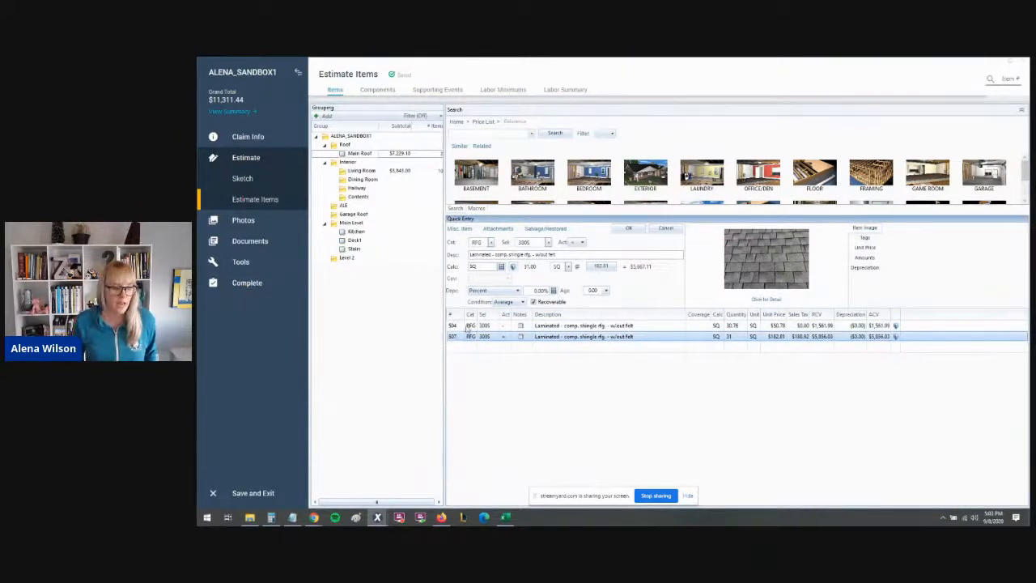
{"action": "left_click", "coordinate": [513, 270]}
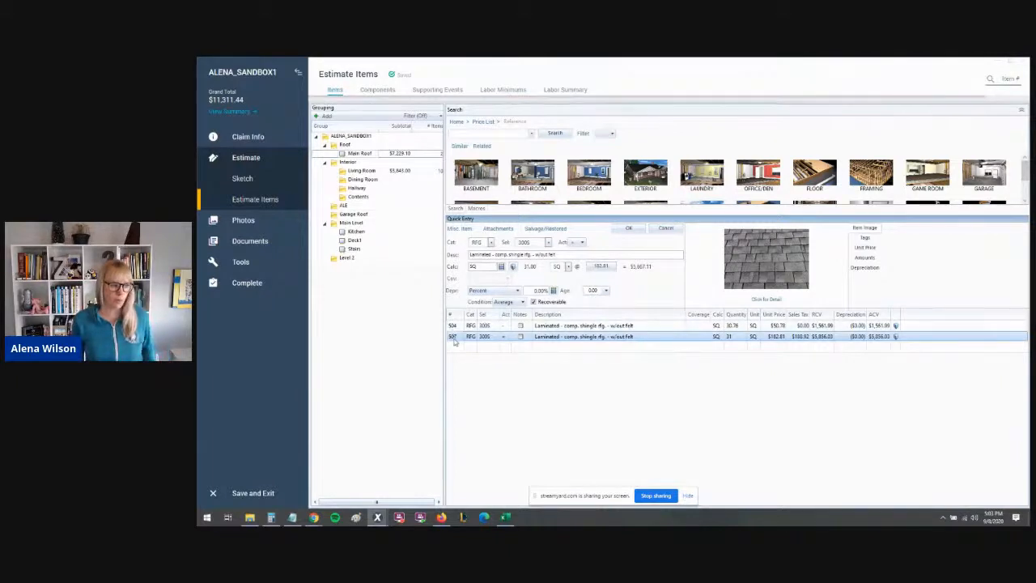
{"action": "key", "text": "ctrl"}
{"action": "key", "text": "ctrl"}
{"action": "key", "text": "ctrl"}
{"action": "key", "text": "ctrl"}
{"action": "key", "text": "ctrl"}
{"action": "key", "text": "ctrl"}
{"action": "key", "text": "ctrl"}
{"action": "key", "text": "ctrl"}
{"action": "key", "text": "ctrl"}
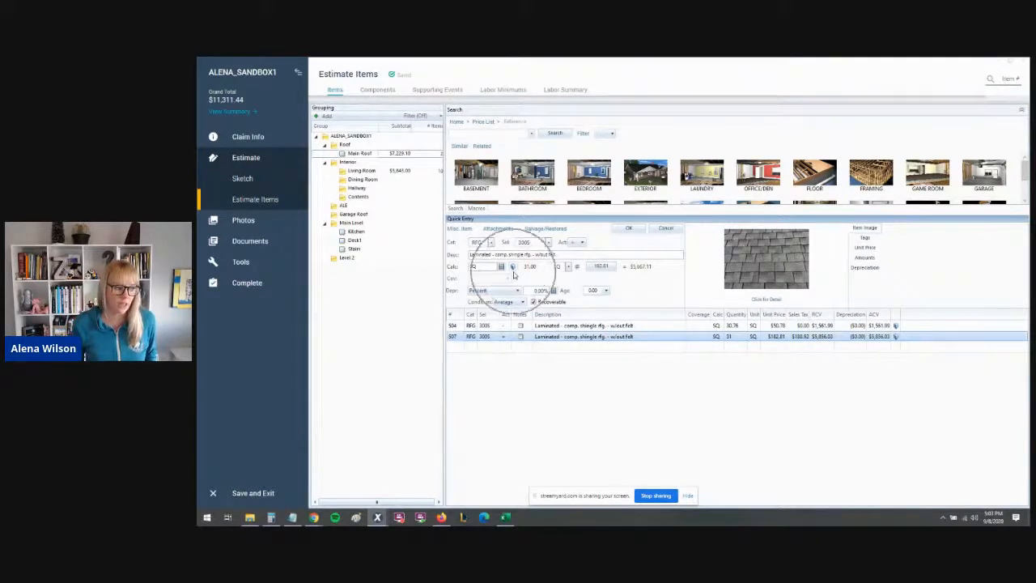
{"action": "left_click", "coordinate": [512, 271]}
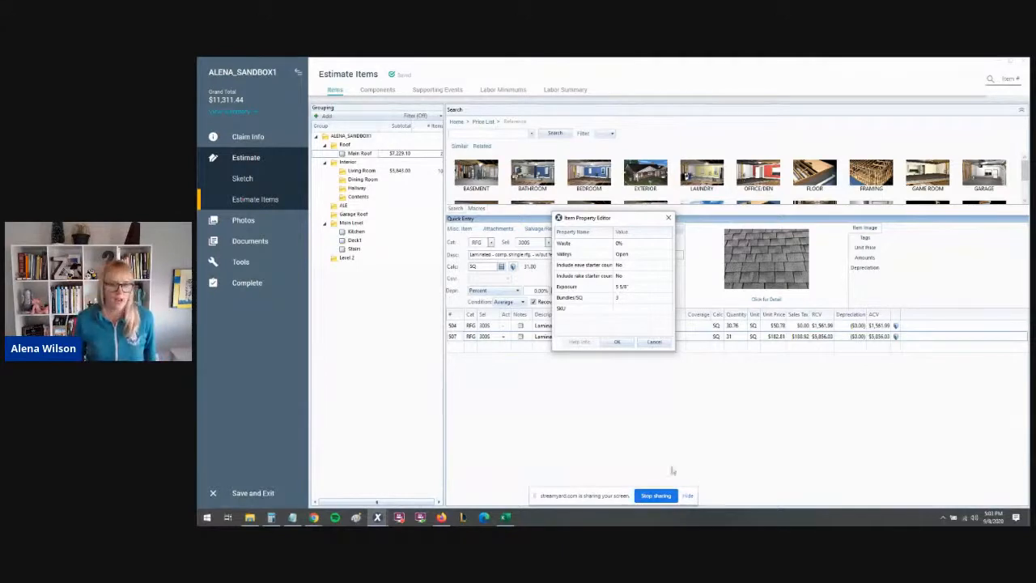
- Set the line item's Waste property to Auto Calculate
{"action": "left_click", "coordinate": [634, 244]}
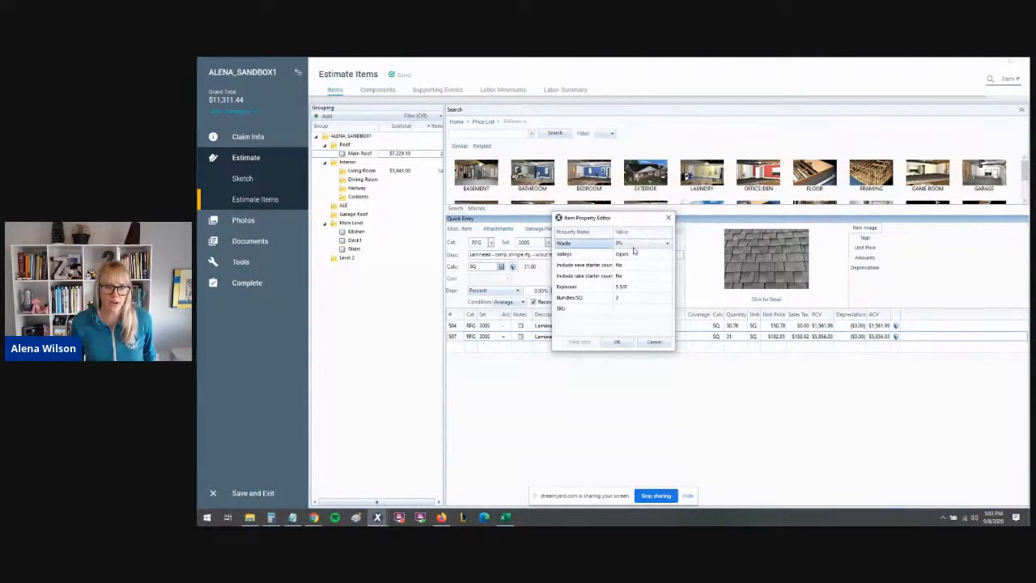
{"action": "left_click", "coordinate": [637, 246]}
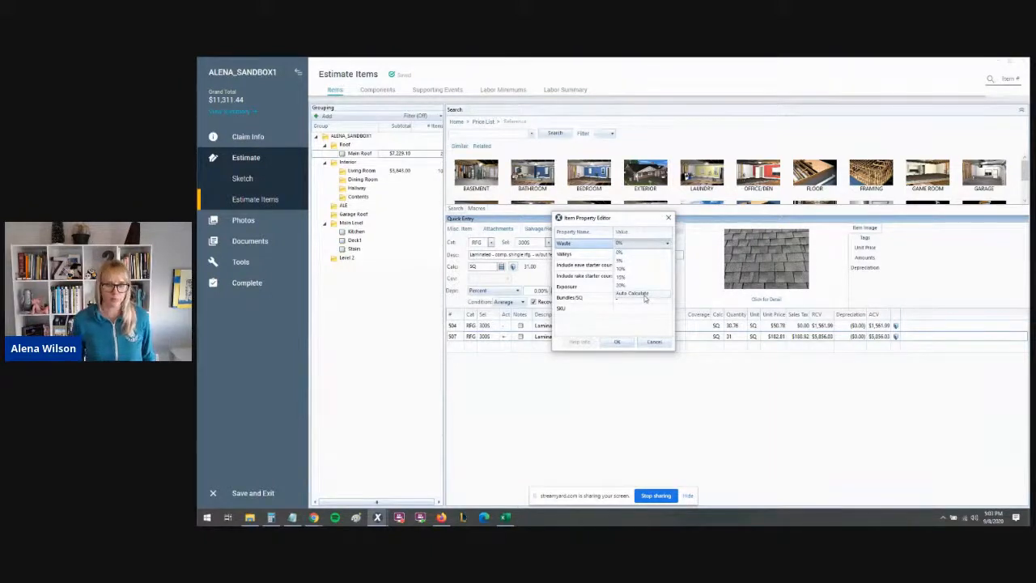
{"action": "key", "text": "ctrl"}
{"action": "key", "text": "ctrl"}
{"action": "key", "text": "ctrl"}
{"action": "key", "text": "ctrl"}
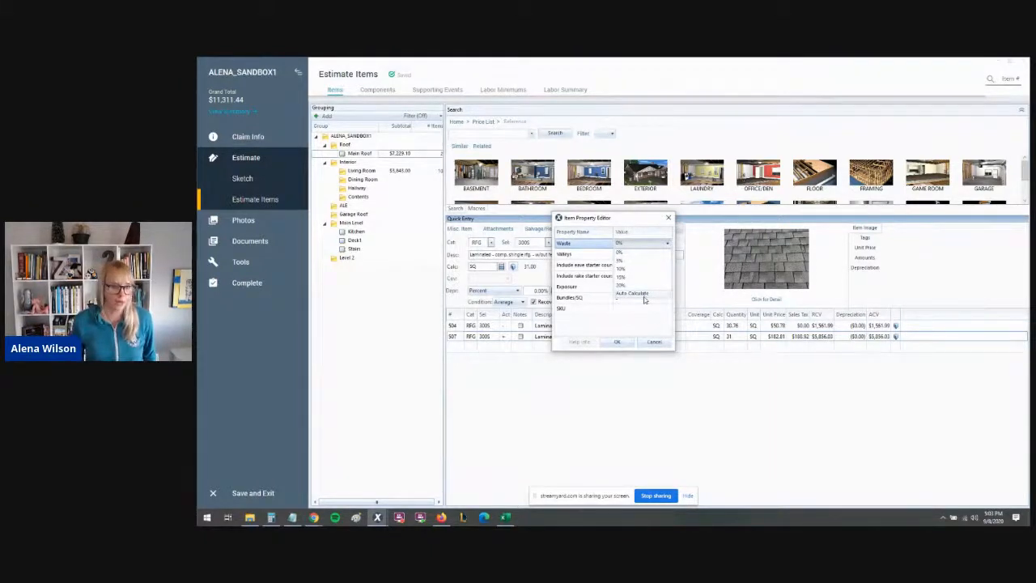
{"action": "left_click", "coordinate": [644, 298]}
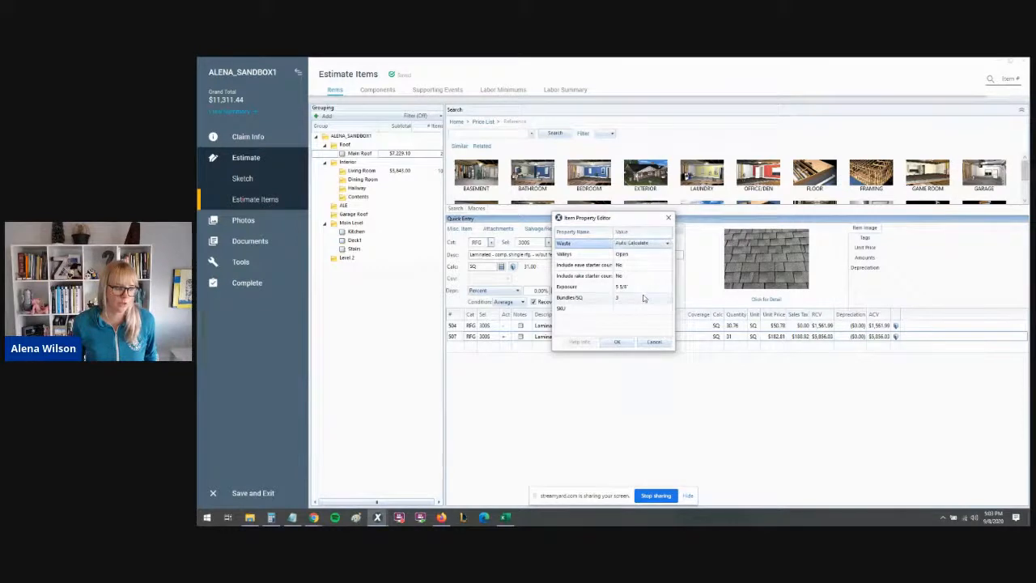
- Review the available Valleys property options
{"action": "left_click", "coordinate": [637, 255]}
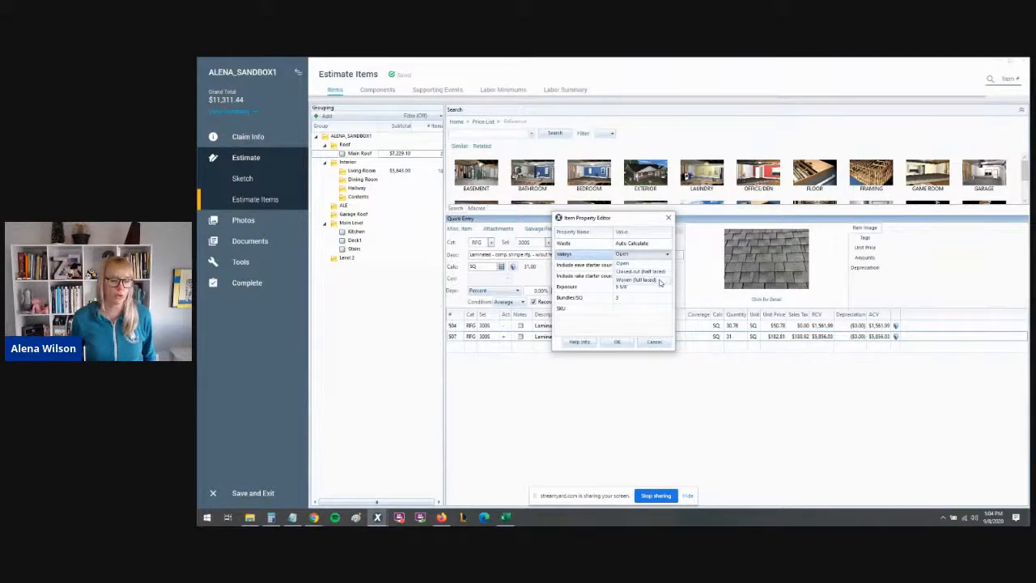
{"action": "left_click", "coordinate": [651, 264]}
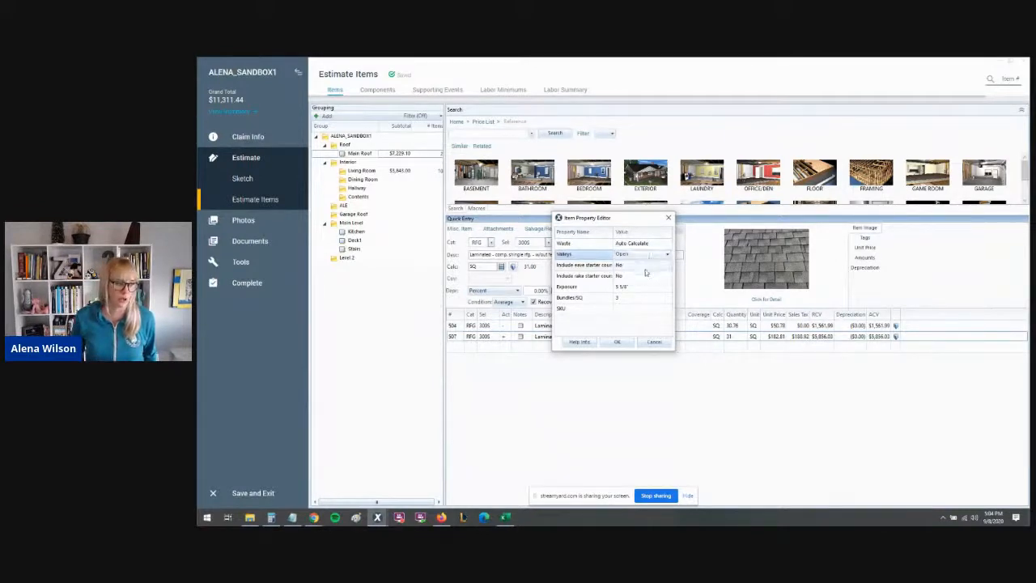
{"action": "key", "text": "ctrl"}
{"action": "key", "text": "ctrl"}
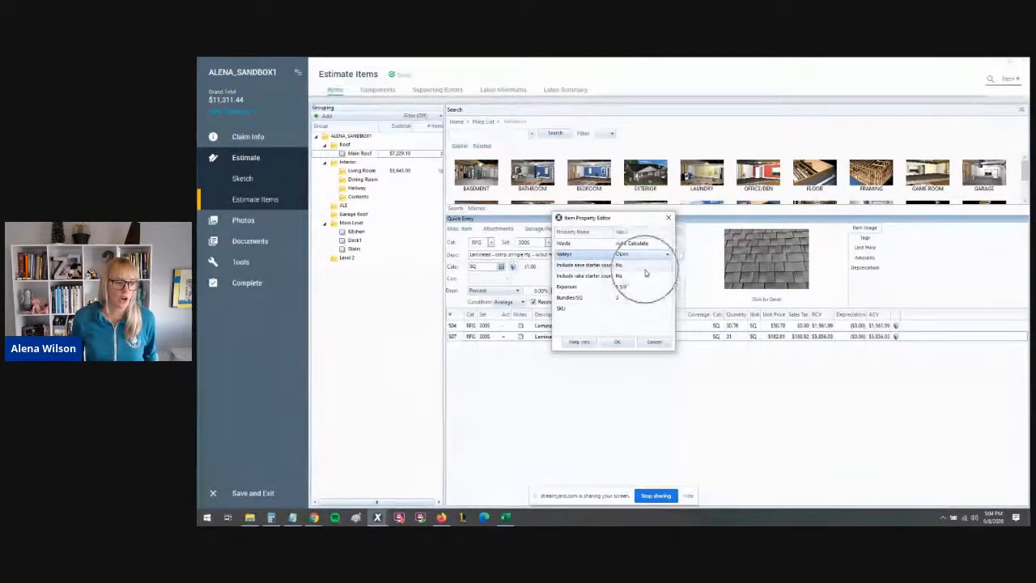
{"action": "key", "text": "ctrl"}
{"action": "key", "text": "ctrl"}
{"action": "key", "text": "ctrl"}
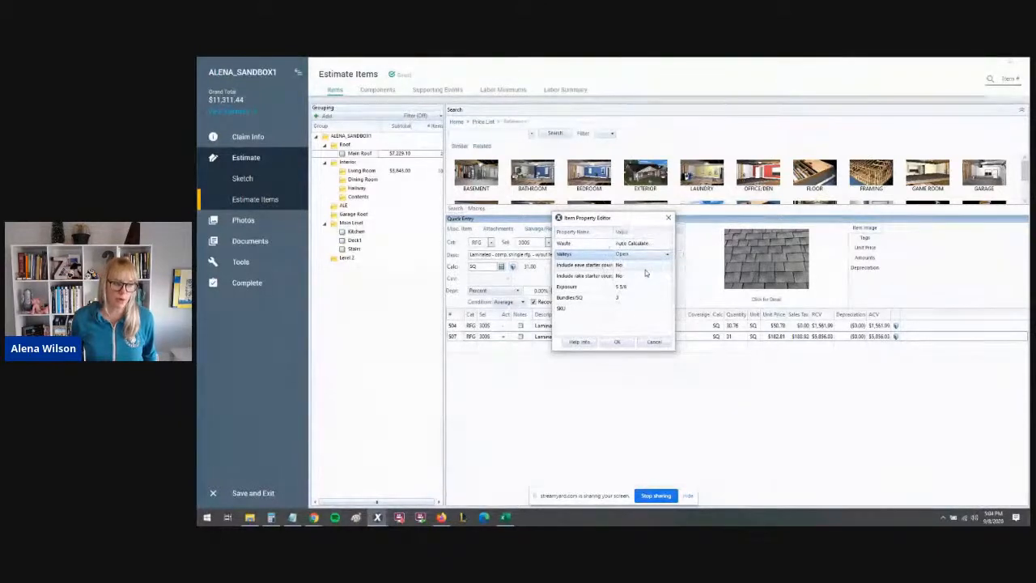
- Set both the include eave starter course and include rake starter course options to Yes and accept the properties
{"action": "left_click", "coordinate": [645, 273]}
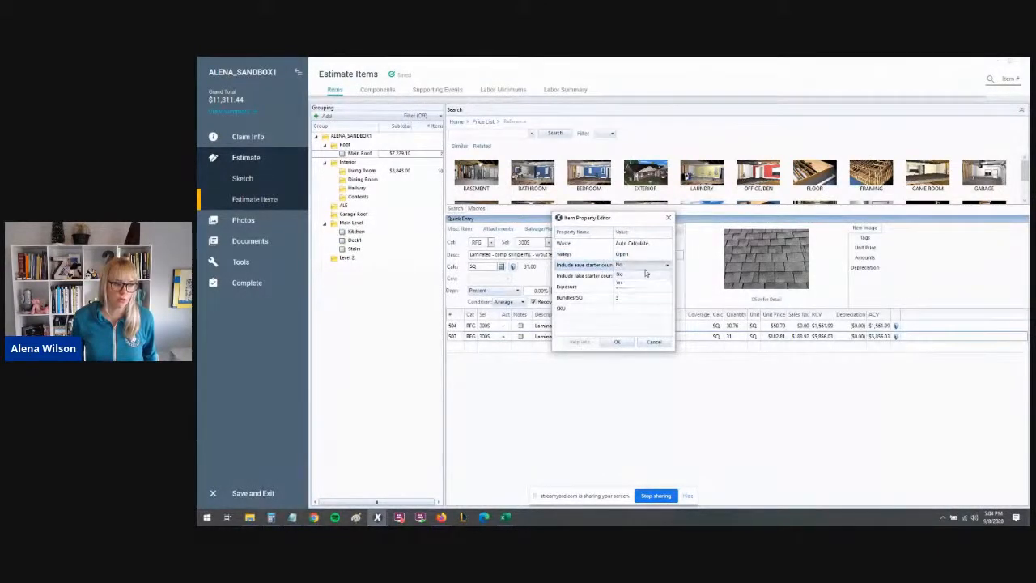
{"action": "left_click", "coordinate": [646, 281]}
{"action": "key", "text": "ctrl"}
{"action": "left_click", "coordinate": [645, 277]}
{"action": "left_click", "coordinate": [643, 295]}
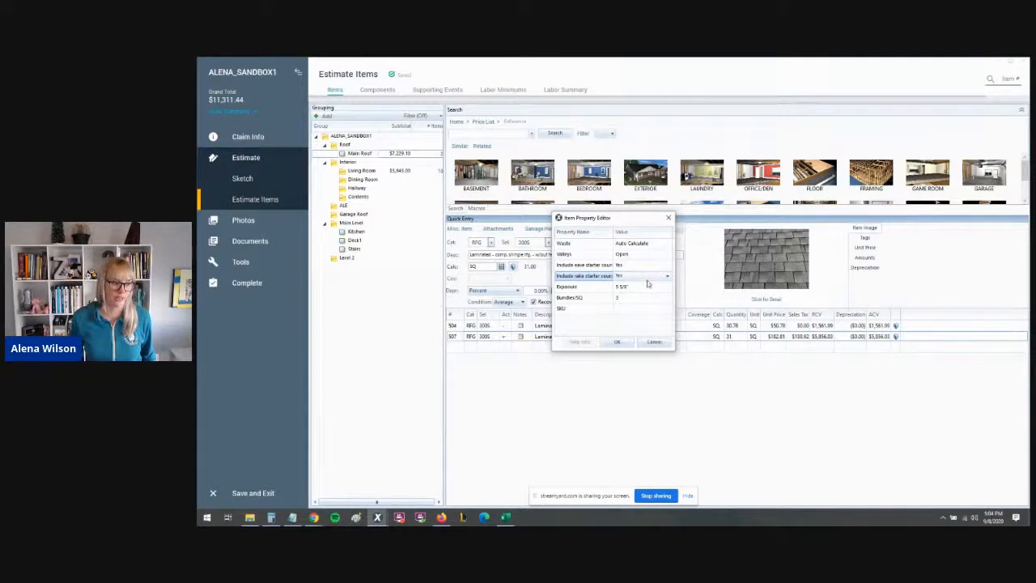
{"action": "key", "text": "ctrl"}
{"action": "key", "text": "ctrl"}
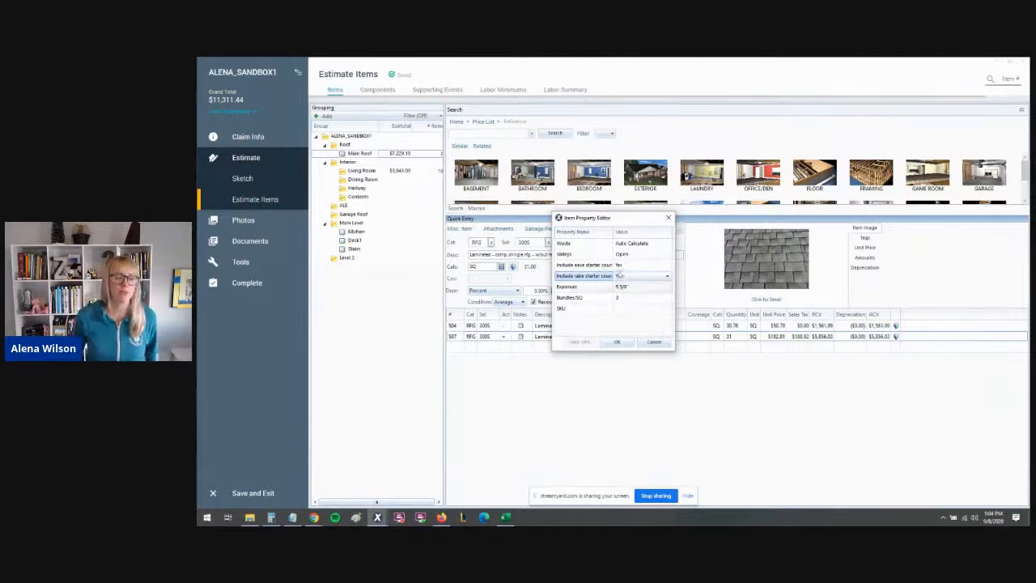
{"action": "key", "text": "ctrl"}
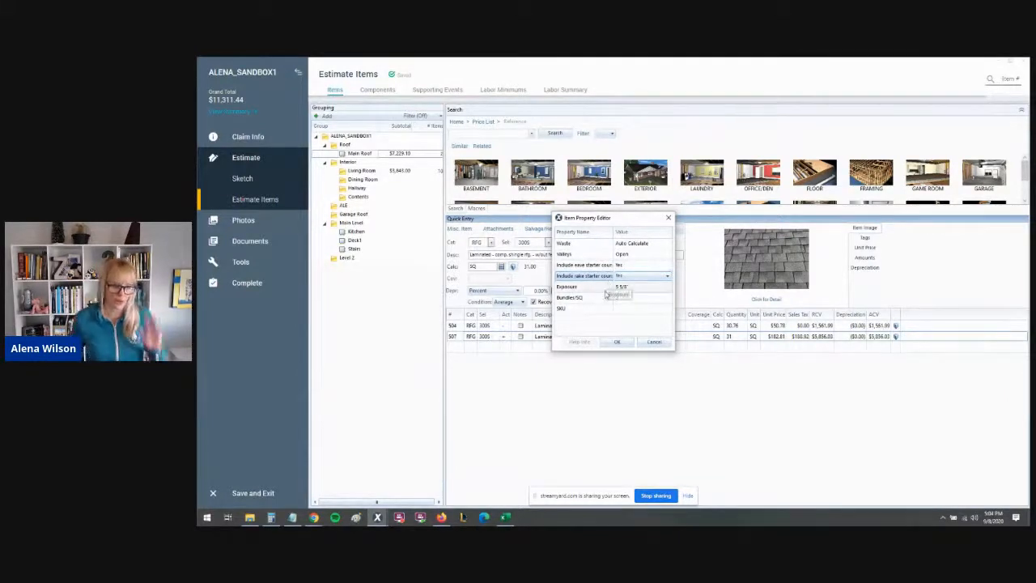
{"action": "left_click", "coordinate": [615, 343]}
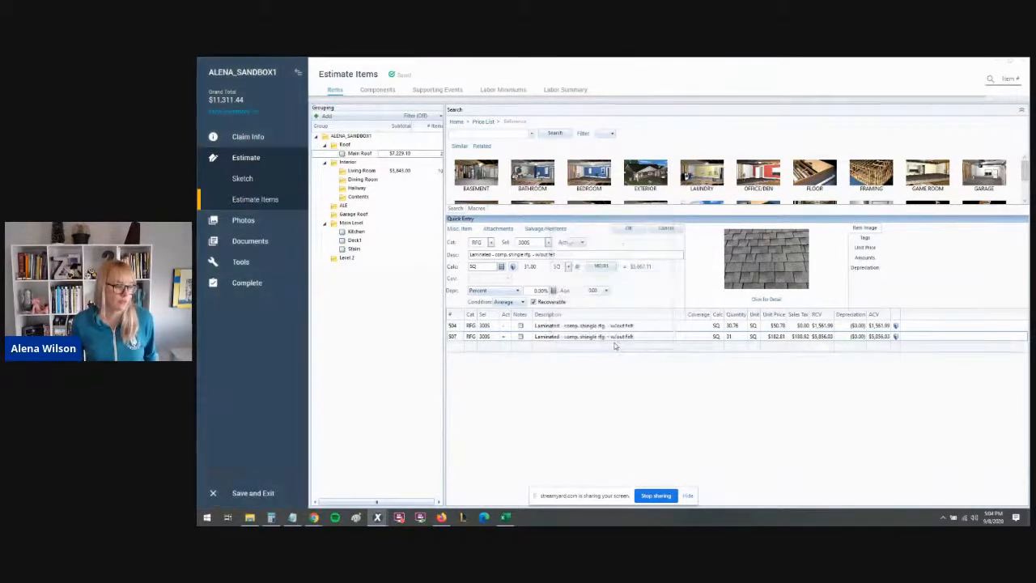
- Save the updated laminated shingle replacement line item
{"action": "key", "text": "ctrl"}
{"action": "key", "text": "ctrl"}
{"action": "key", "text": "ctrl"}
{"action": "key", "text": "ctrl"}
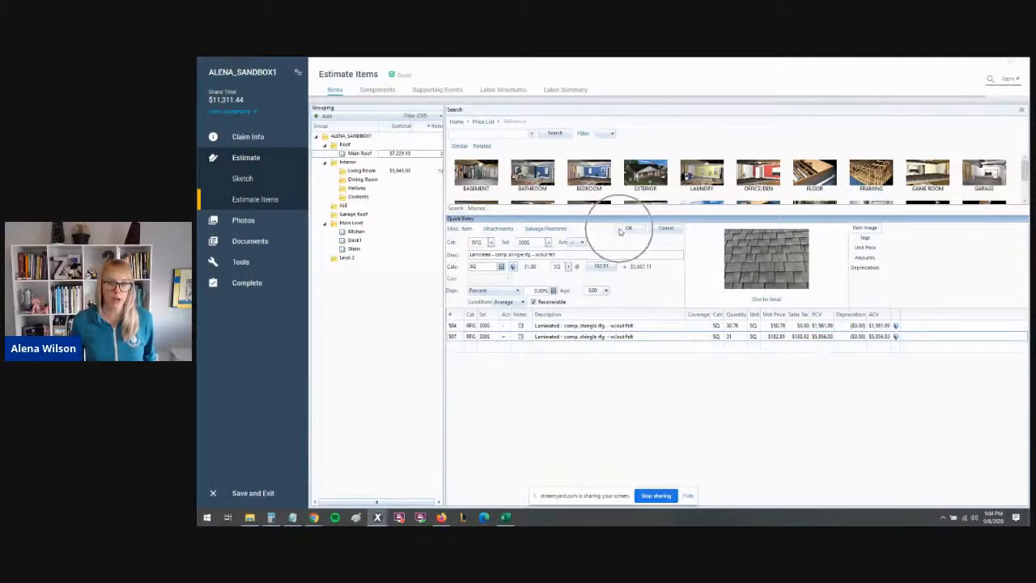
{"action": "key", "text": "ctrl"}
{"action": "key", "text": "ctrl"}
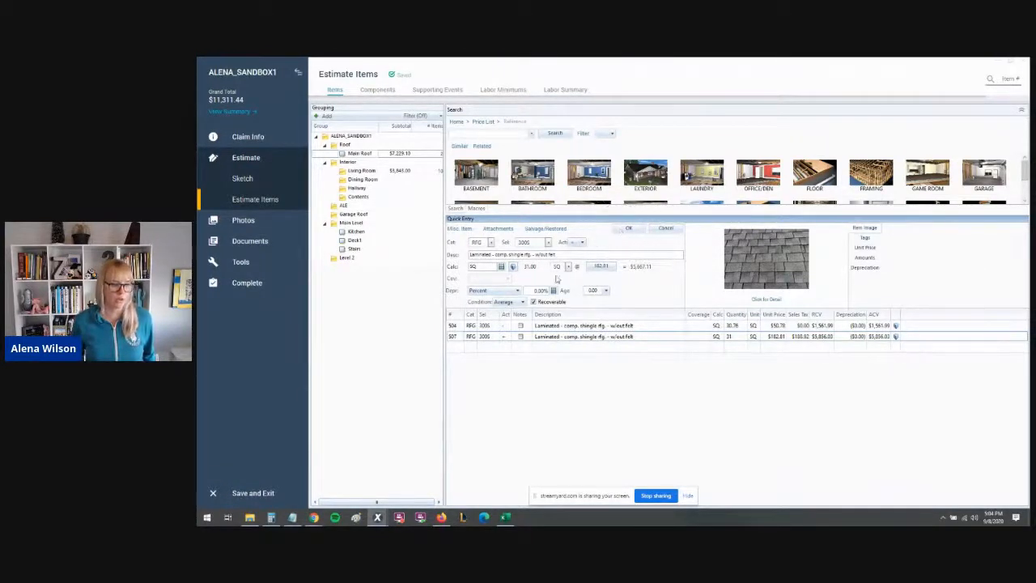
{"action": "key", "text": "ctrl"}
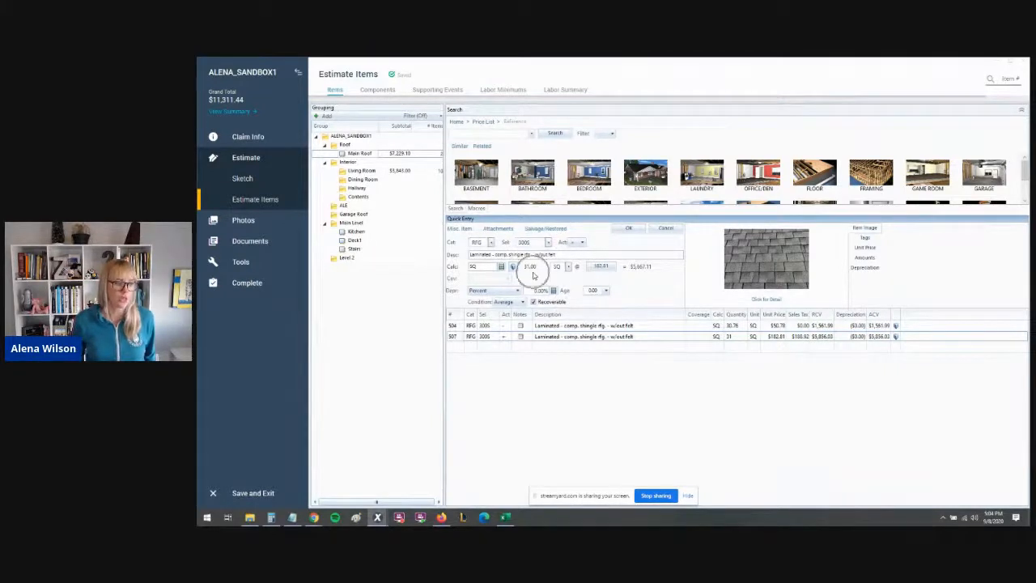
{"action": "left_click", "coordinate": [627, 228]}
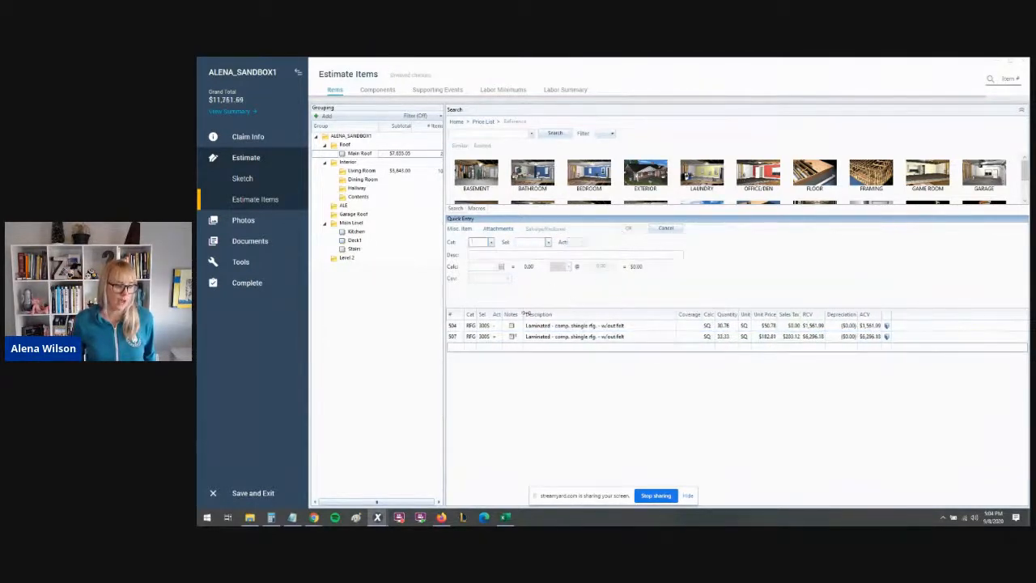
- Select the replacement shingle line and open its attached notes
{"action": "left_click", "coordinate": [682, 337]}
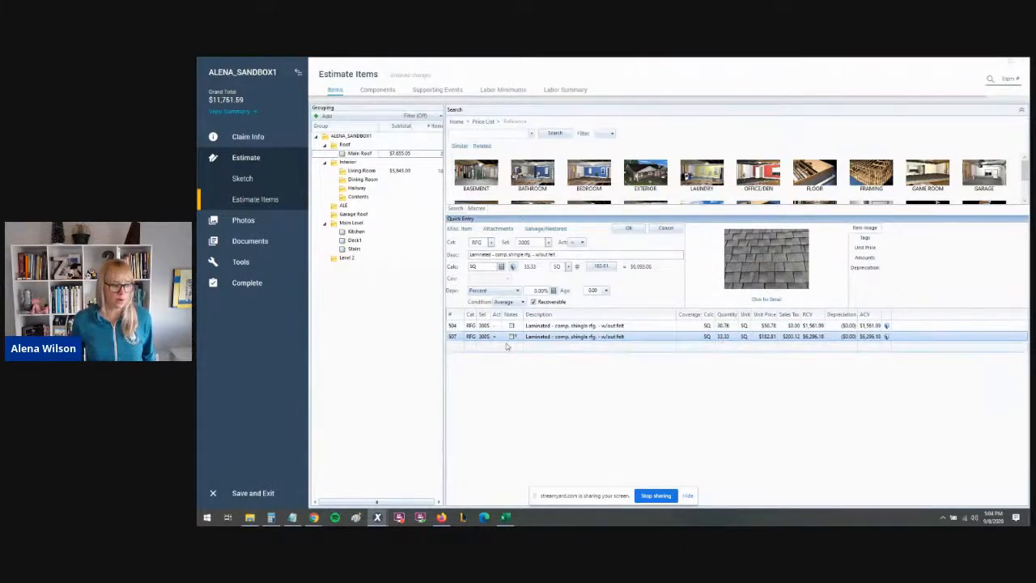
{"action": "mouse_move", "coordinate": [513, 340]}
{"action": "key", "text": "ctrl"}
{"action": "key", "text": "ctrl"}
{"action": "key", "text": "ctrl"}
{"action": "key", "text": "ctrl"}
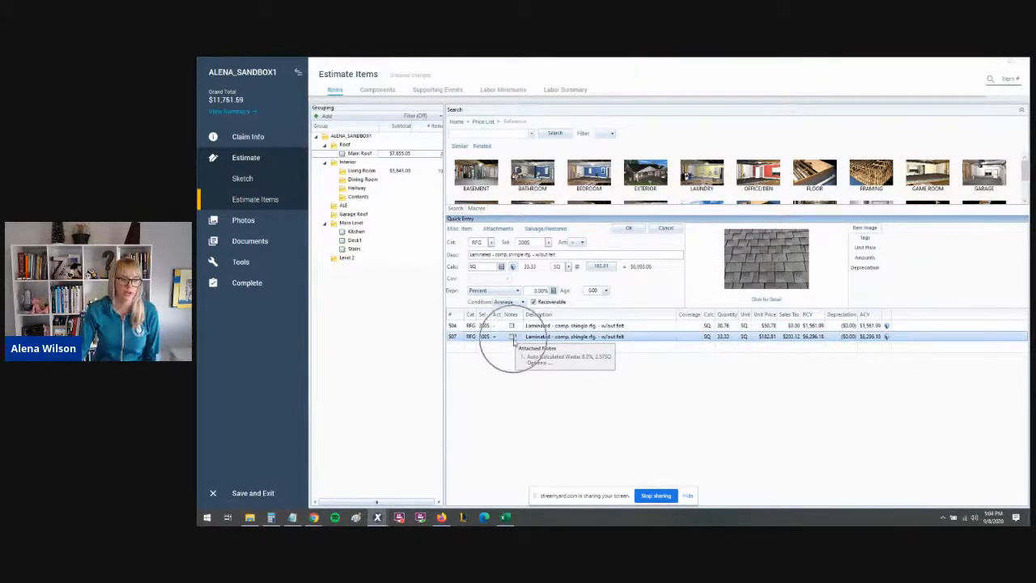
{"action": "key", "text": "ctrl"}
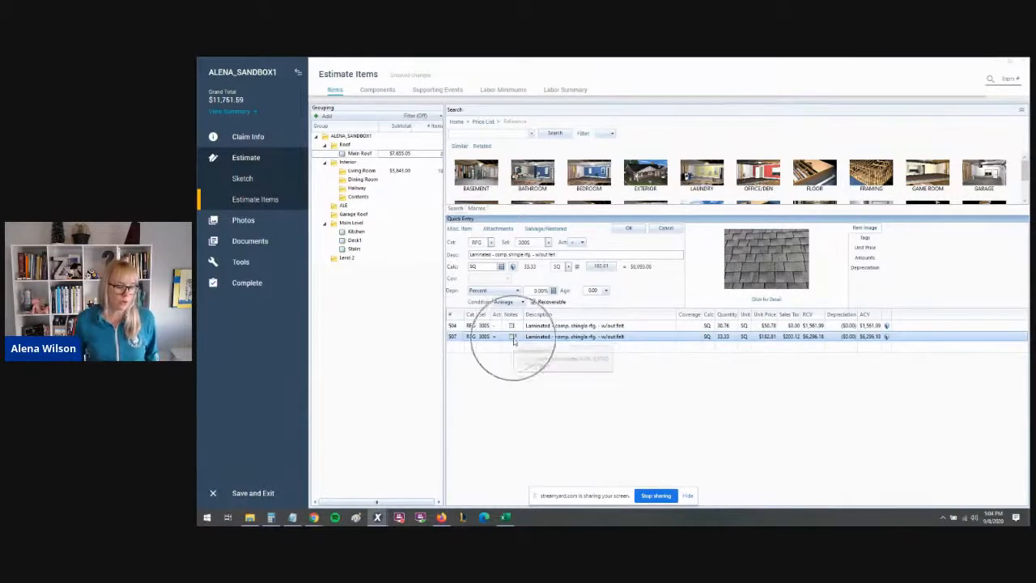
{"action": "key", "text": "ctrl"}
{"action": "key", "text": "ctrl"}
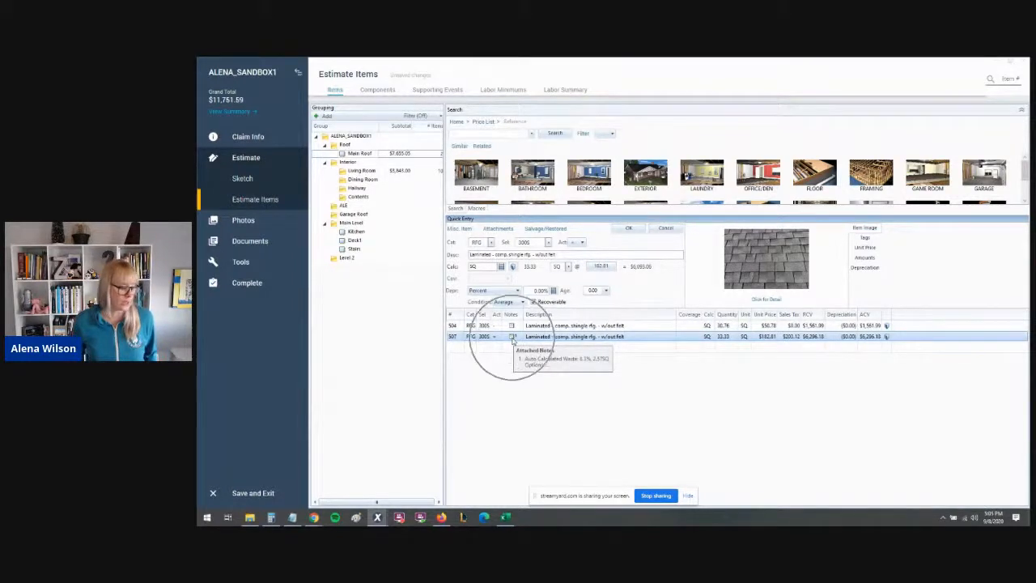
{"action": "left_click", "coordinate": [512, 338]}
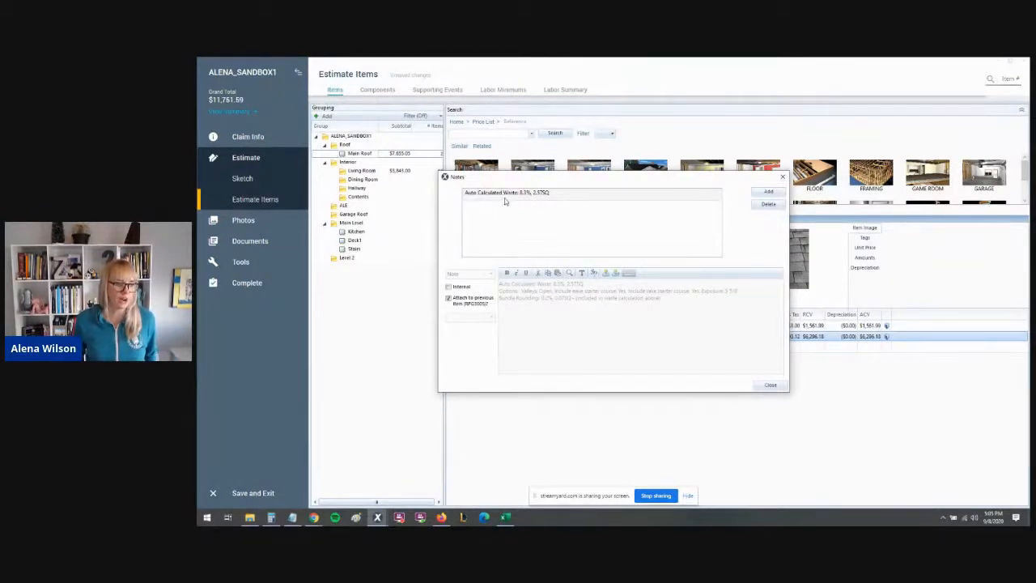
- Read the auto-calculated waste note and close the Notes window
{"action": "key", "text": "ctrl"}
{"action": "key", "text": "ctrl"}
{"action": "key", "text": "ctrl"}
{"action": "key", "text": "ctrl"}
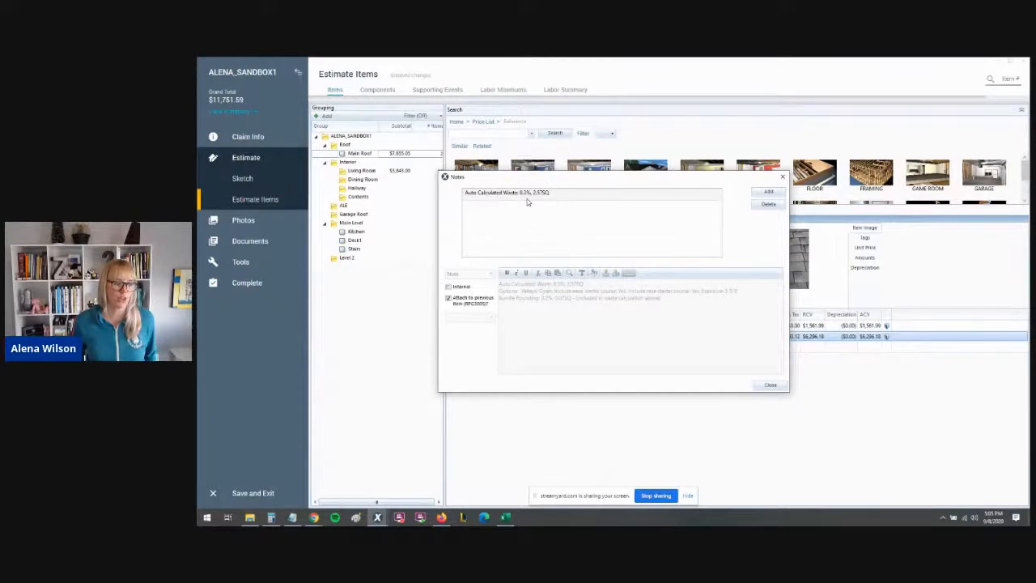
{"action": "key", "text": "ctrl"}
{"action": "key", "text": "ctrl"}
{"action": "key", "text": "ctrl"}
{"action": "key", "text": "ctrl"}
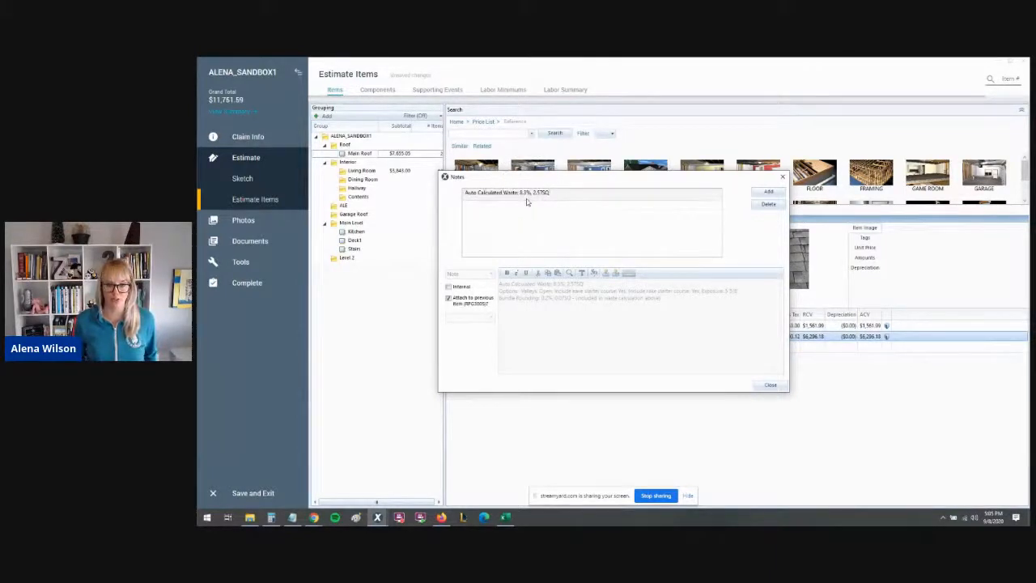
{"action": "left_click", "coordinate": [770, 387]}
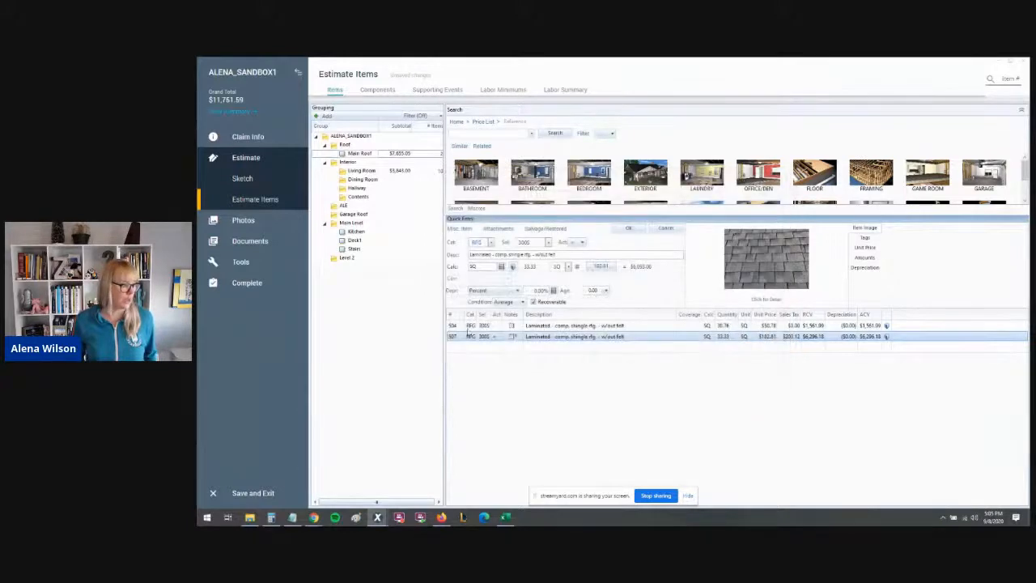
- Switch to the roof sketch view
{"action": "left_click", "coordinate": [258, 177]}
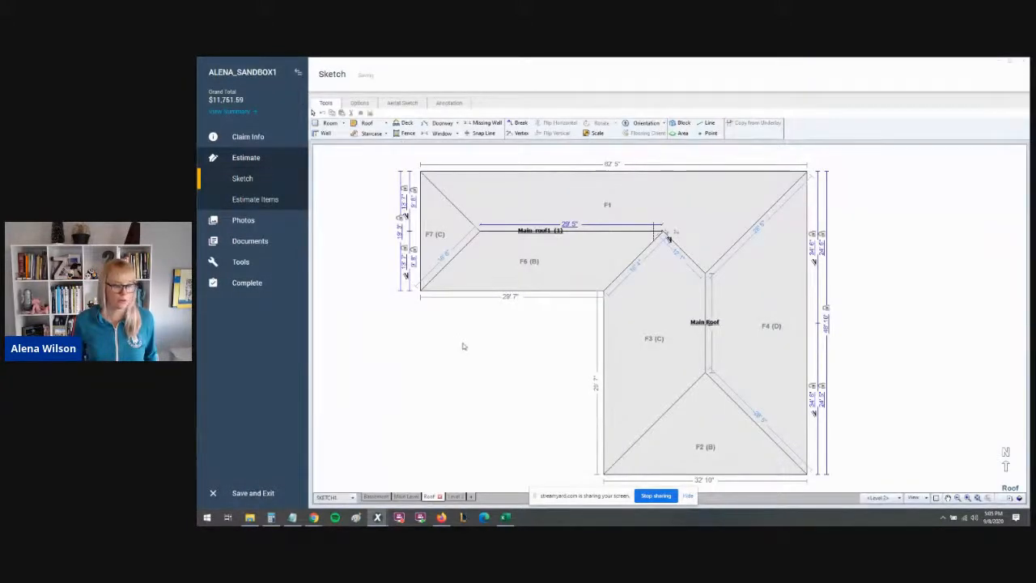
{"action": "scroll", "coordinate": [497, 348], "scroll_direction": "down", "scroll_amount": 1}
{"action": "scroll", "coordinate": [497, 348], "scroll_direction": "up", "scroll_amount": 1}
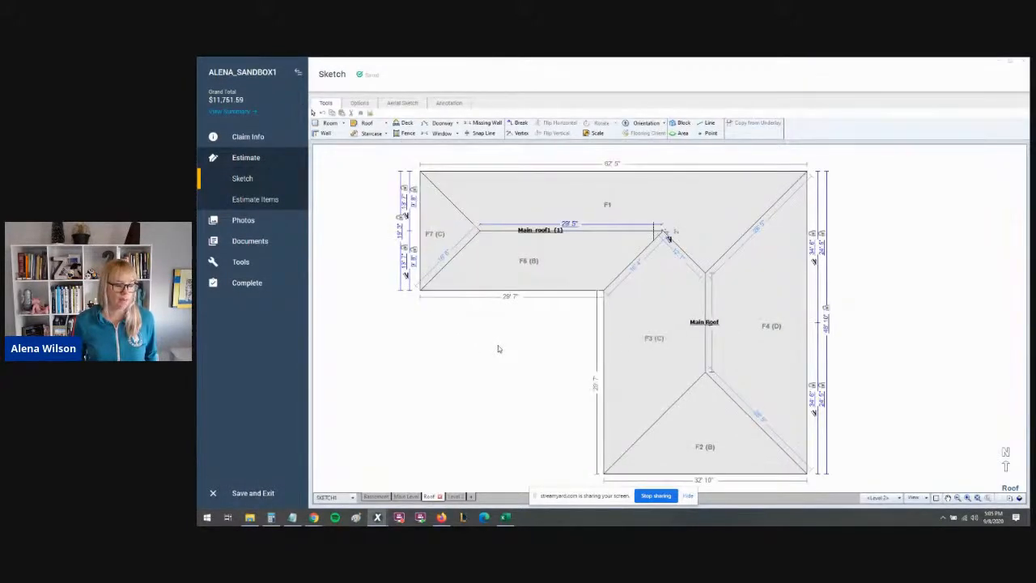
- Return to Estimate Items and switch to the Waste Vs Starter Calculator Example spreadsheet in Excel
{"action": "left_click", "coordinate": [279, 206]}
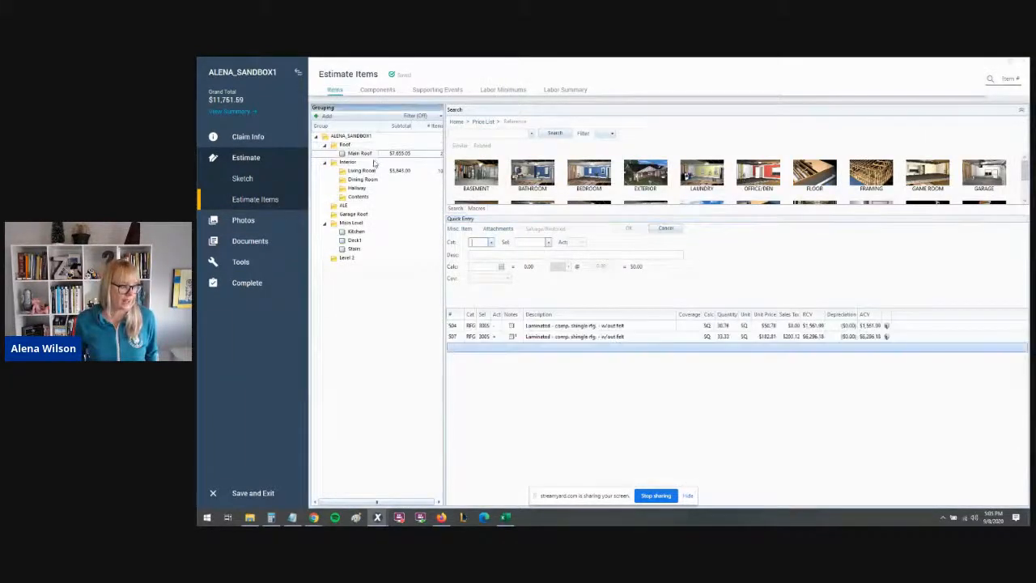
{"action": "left_click", "coordinate": [505, 515]}
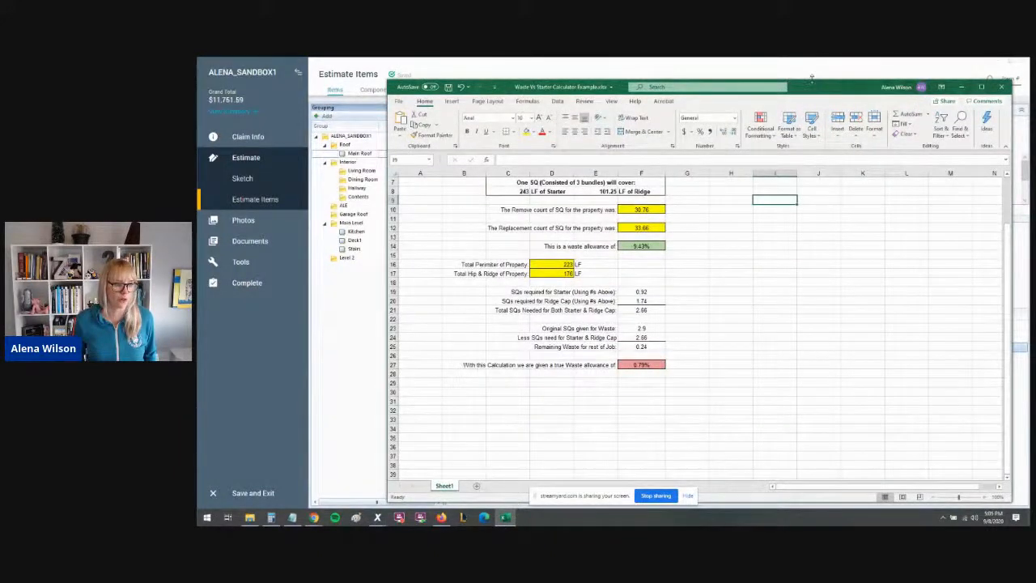
- Maximize the Waste Vs Starter Calculator spreadsheet window and zoom in on the sheet
{"action": "left_click_drag", "start_coordinate": [812, 78], "coordinate": [812, 55]}
{"action": "left_click", "coordinate": [982, 64]}
{"action": "scroll", "coordinate": [527, 267], "scroll_direction": "up", "scroll_amount": 2}
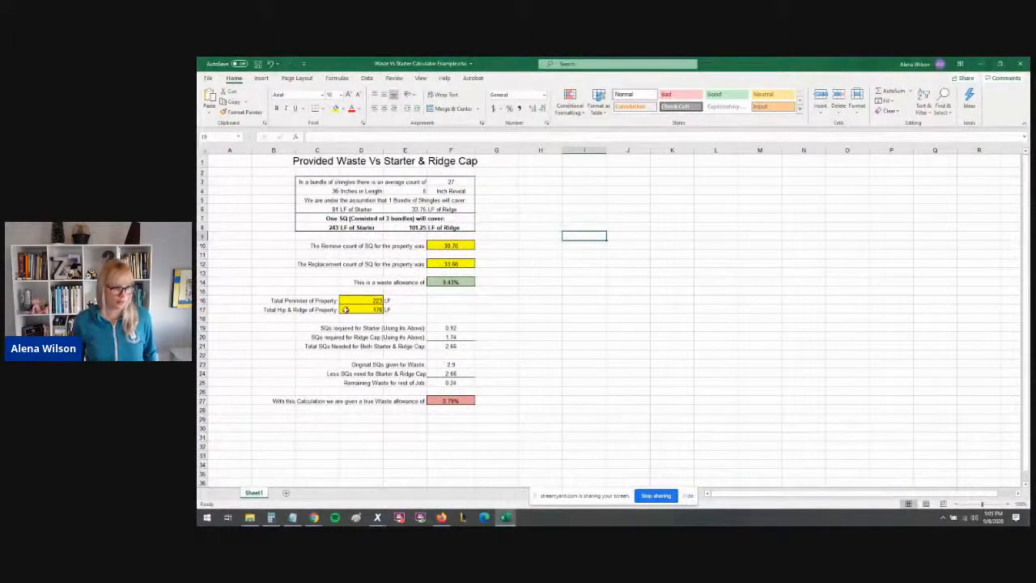
{"action": "left_click", "coordinate": [1008, 504]}
{"action": "left_click", "coordinate": [1008, 504]}
{"action": "left_click", "coordinate": [1009, 504]}
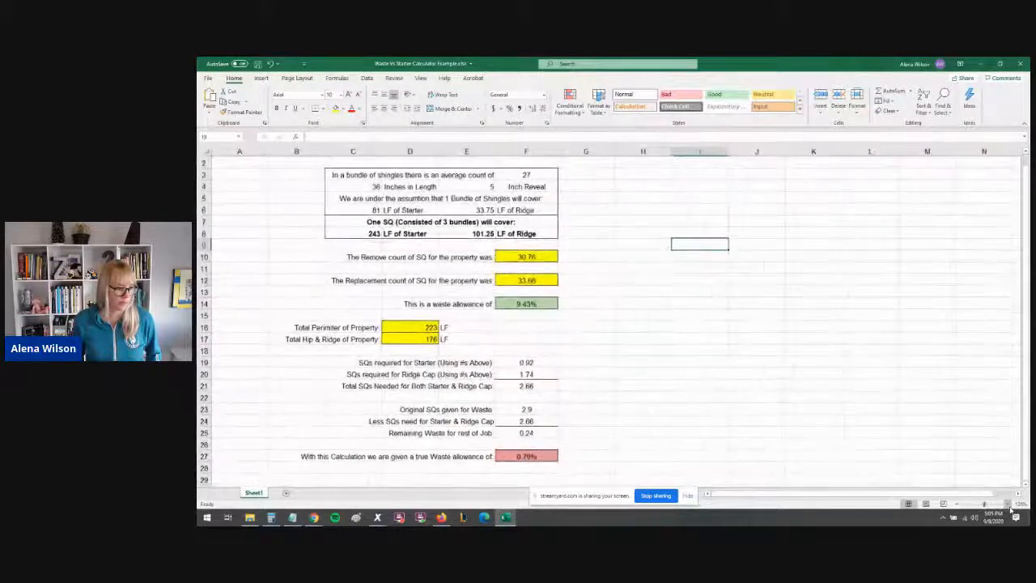
{"action": "left_click", "coordinate": [1009, 504]}
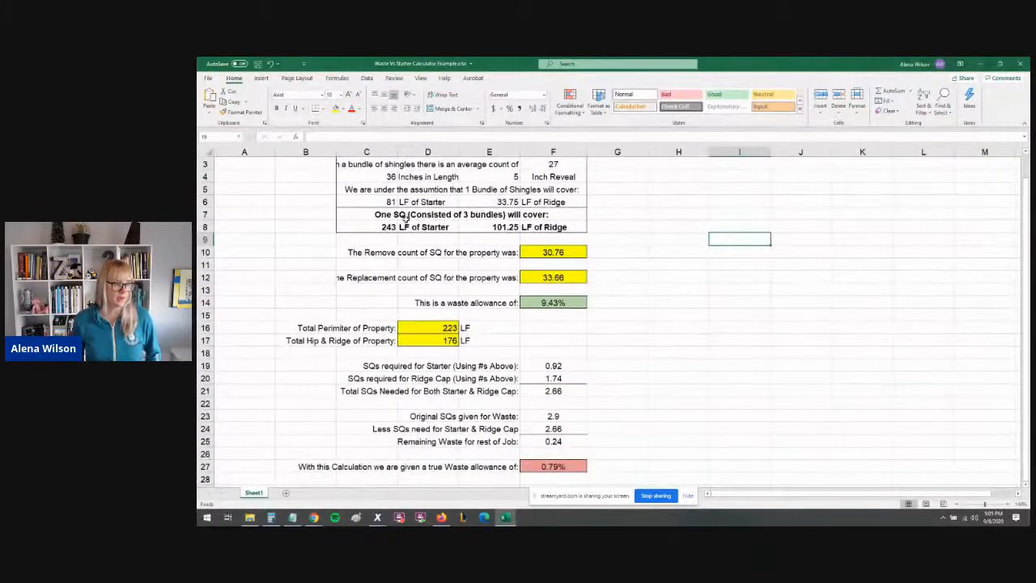
{"action": "left_click", "coordinate": [956, 504]}
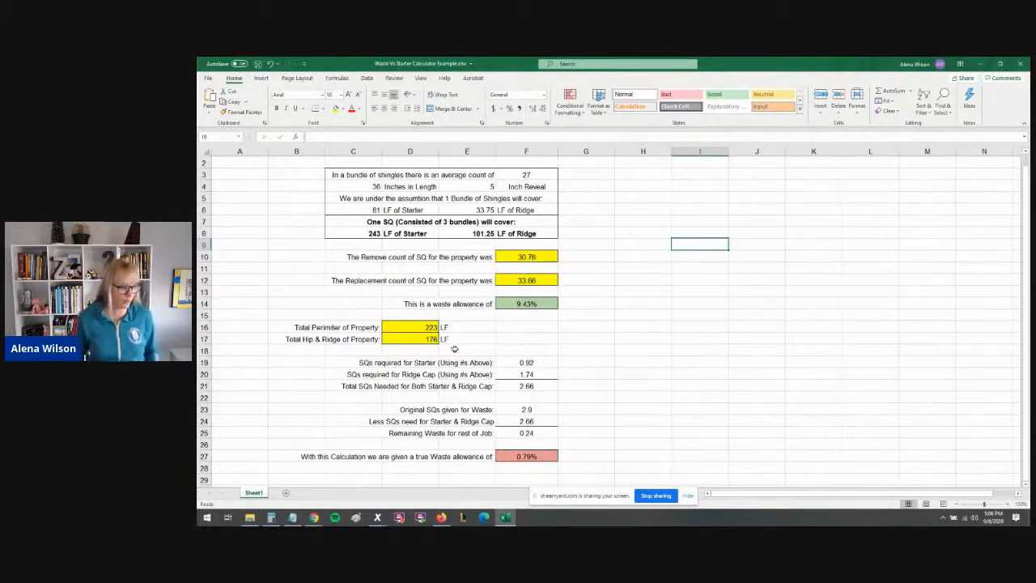
- Switch to the roof sketch, select the whole main roof and examine its SQ variable in Roof Properties
{"action": "left_click", "coordinate": [511, 258]}
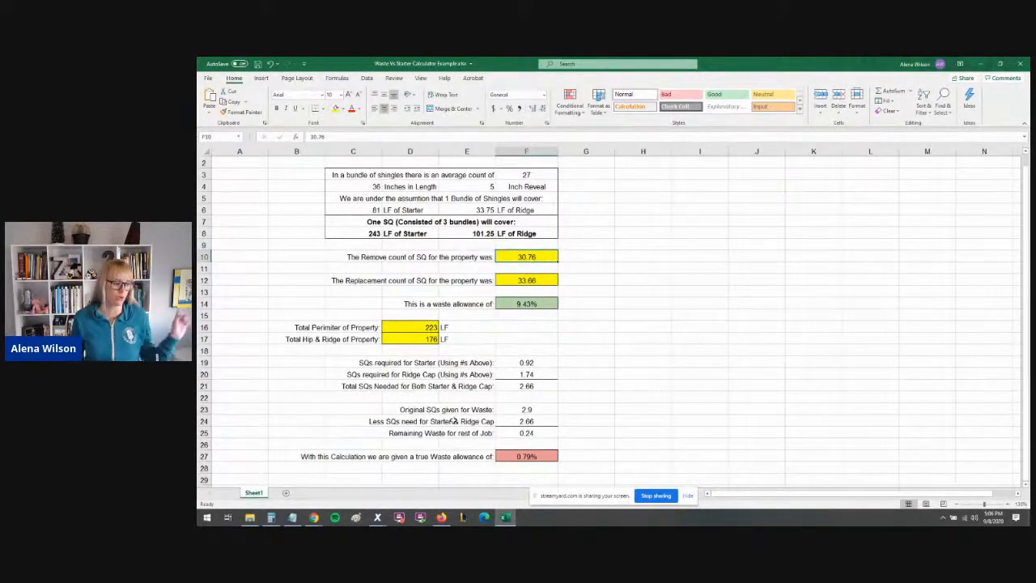
{"action": "mouse_move", "coordinate": [377, 518]}
{"action": "left_click", "coordinate": [369, 486]}
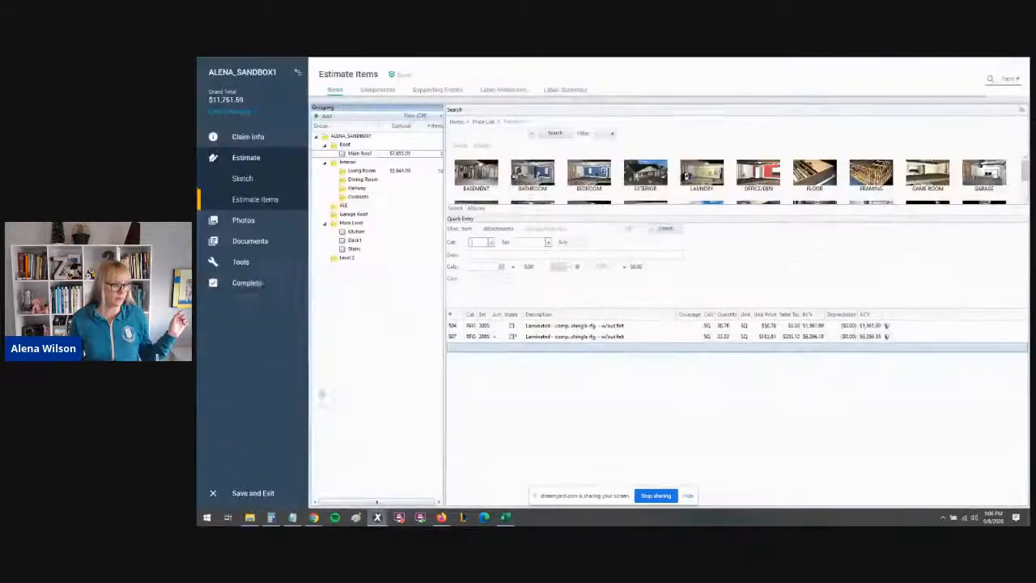
{"action": "left_click", "coordinate": [242, 178]}
{"action": "left_click", "coordinate": [566, 275]}
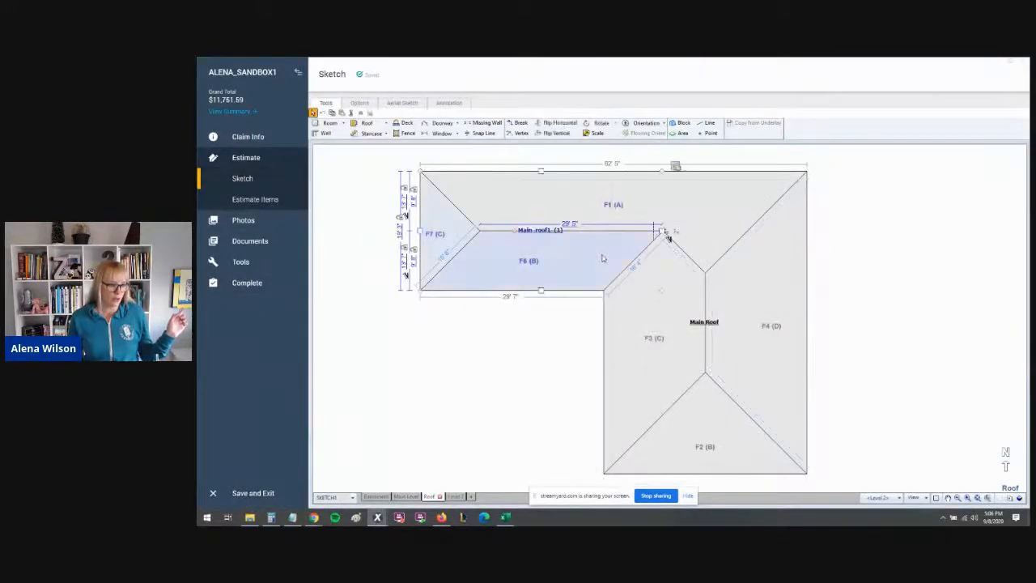
{"action": "left_click_drag", "start_coordinate": [370, 195], "coordinate": [861, 439]}
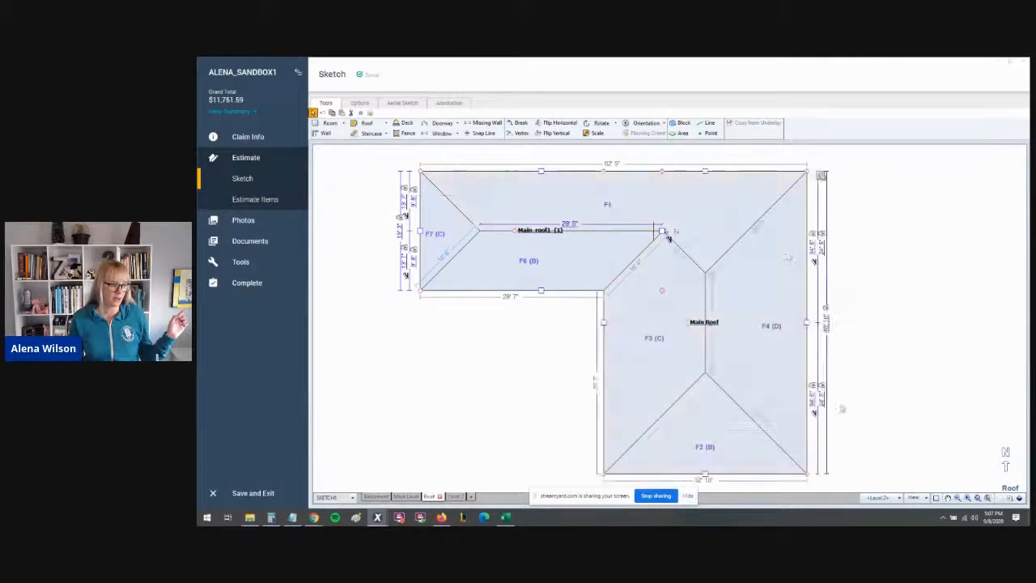
{"action": "left_click", "coordinate": [823, 176]}
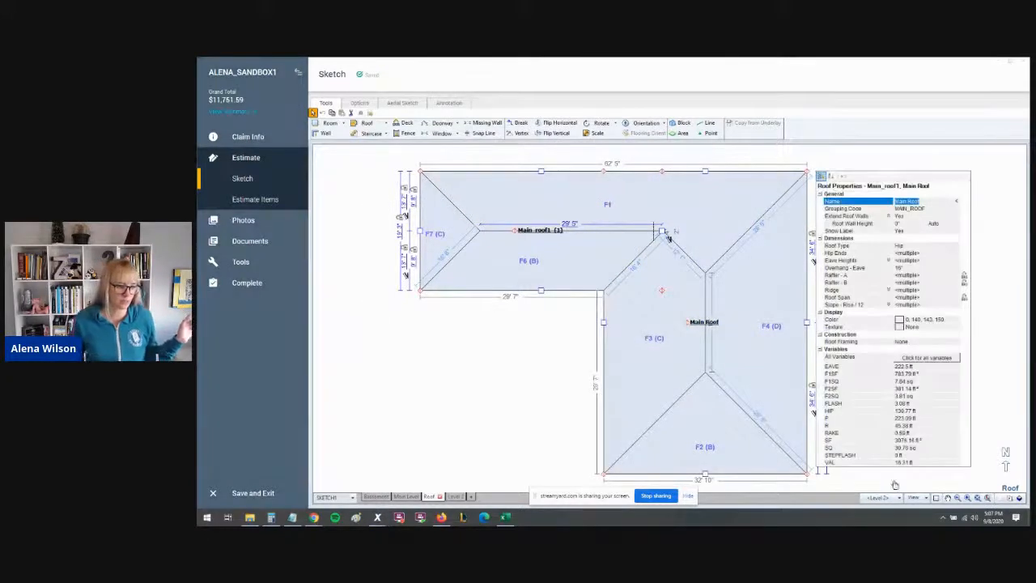
{"action": "left_click", "coordinate": [922, 448]}
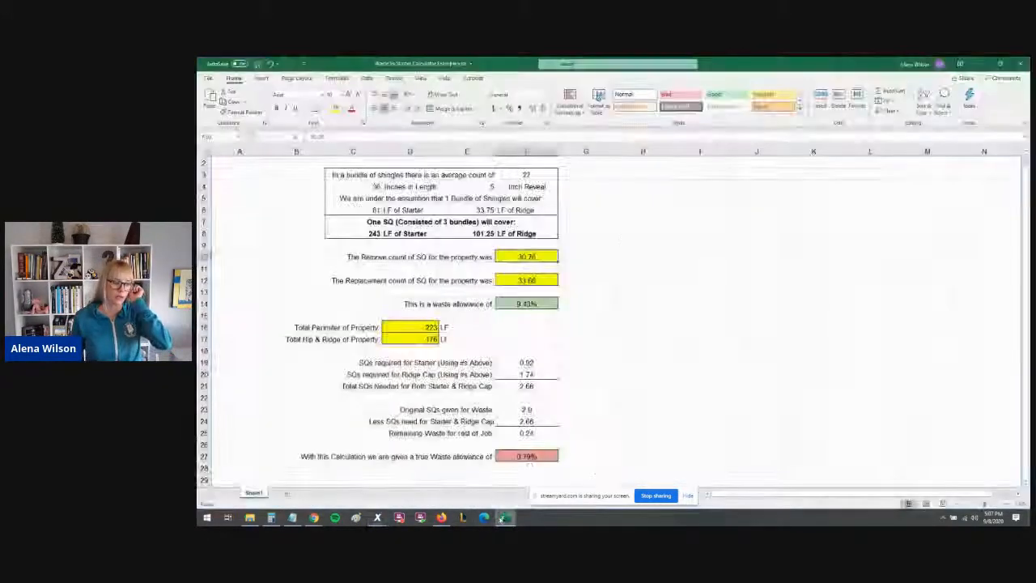
{"action": "left_click", "coordinate": [505, 517]}
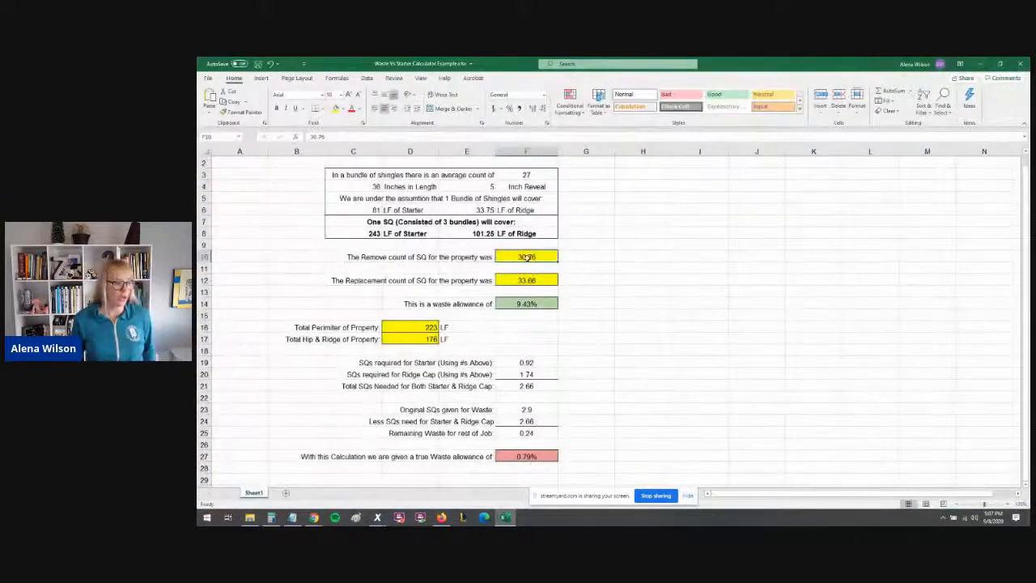
- Set the Replacement count of SQ for the property to 33.33 in the spreadsheet
{"action": "left_click", "coordinate": [532, 257]}
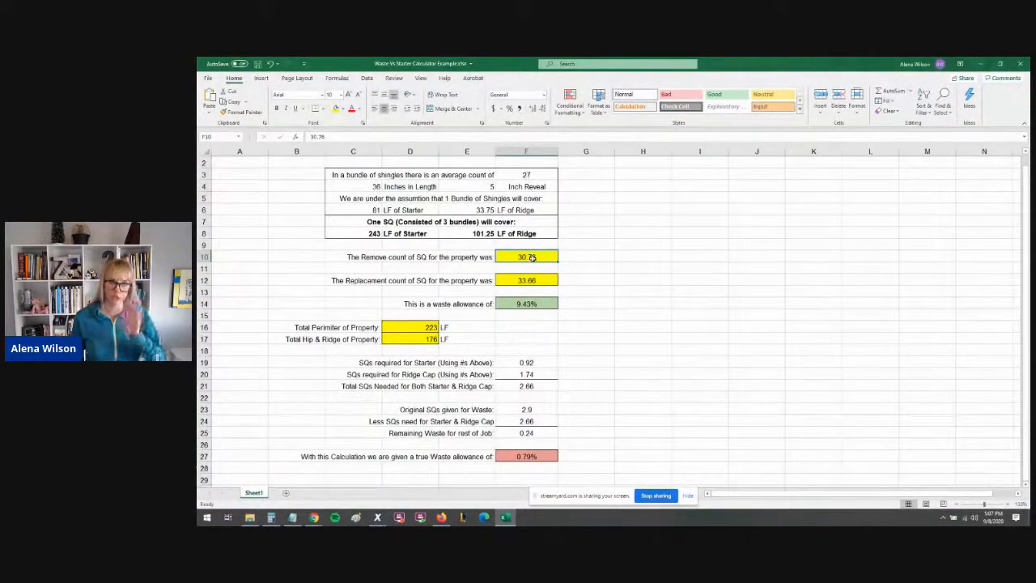
{"action": "left_click", "coordinate": [533, 279]}
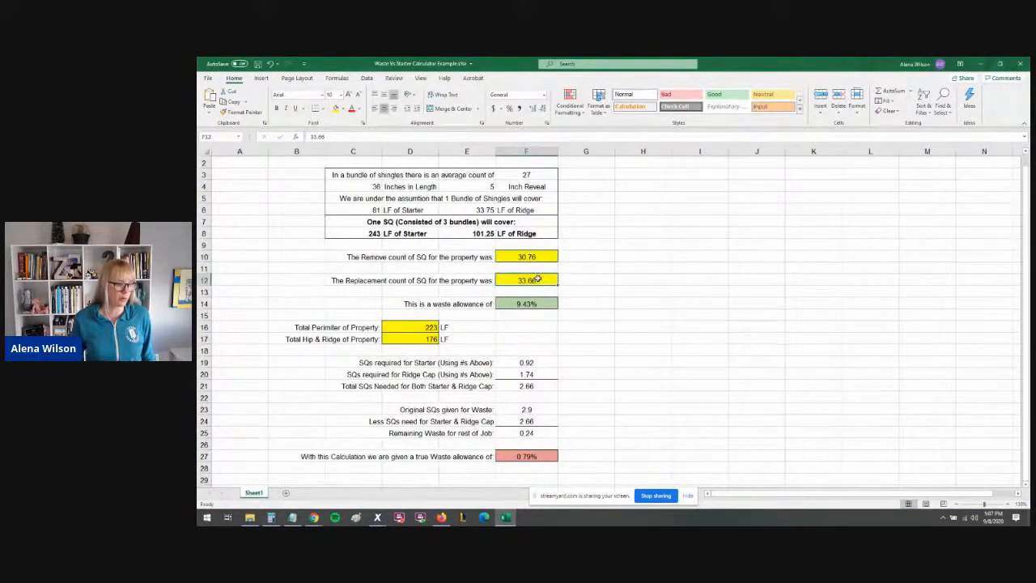
{"action": "double_click", "coordinate": [539, 279]}
{"action": "key", "text": "BackSpace"}
{"action": "key", "text": "BackSpace"}
{"action": "type", "text": "33"}
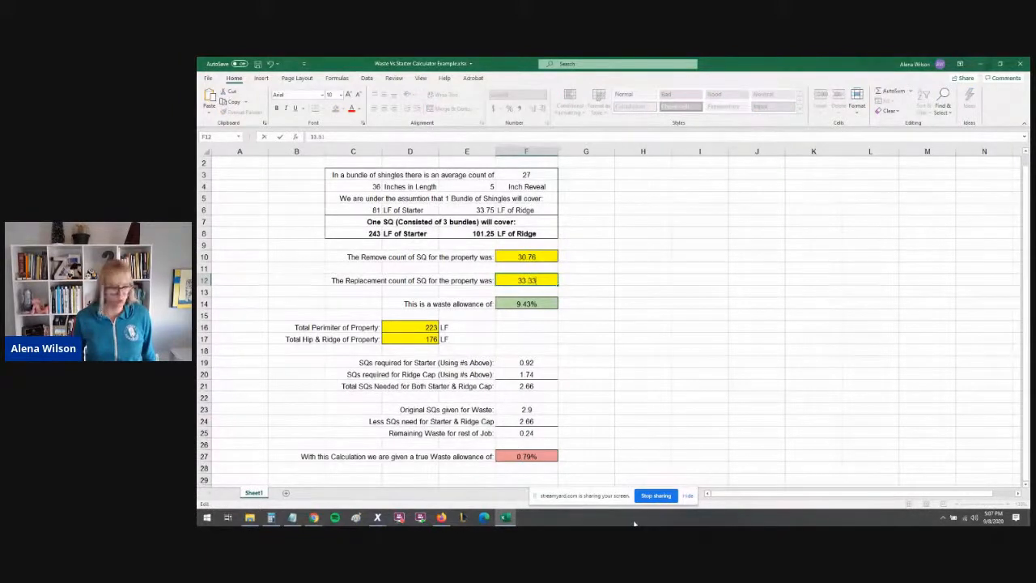
{"action": "left_click", "coordinate": [594, 322]}
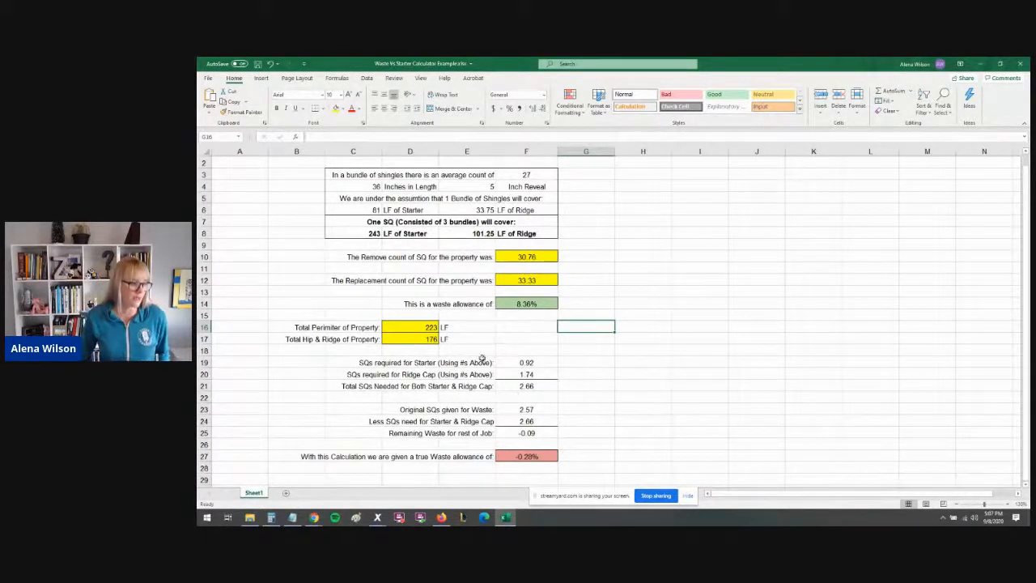
- Review the formulas behind the perimeter, ridge, starter, ridge cap and remaining waste cells
{"action": "left_click", "coordinate": [525, 255]}
{"action": "left_click", "coordinate": [530, 280]}
{"action": "left_click", "coordinate": [408, 329]}
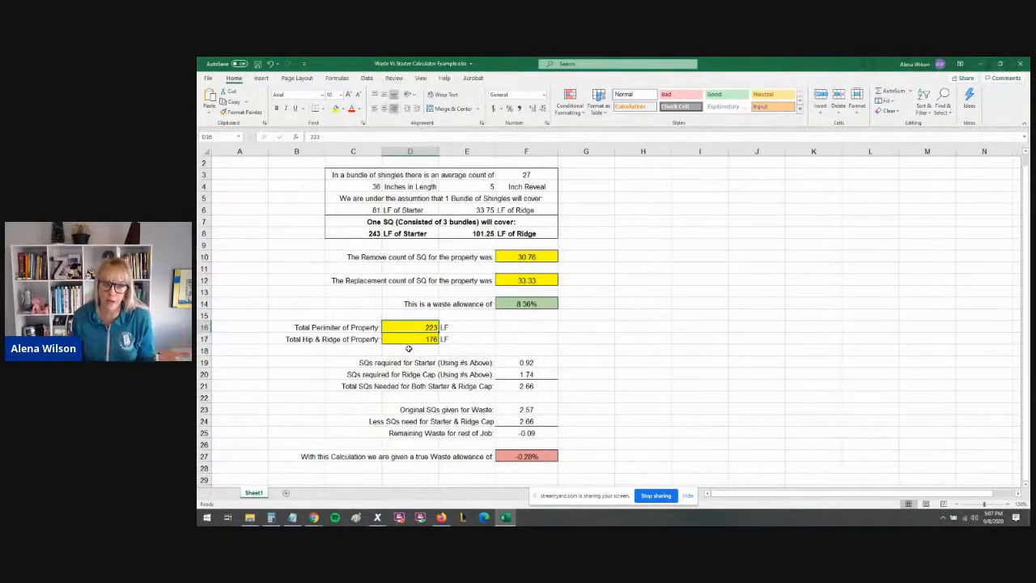
{"action": "left_click", "coordinate": [409, 339]}
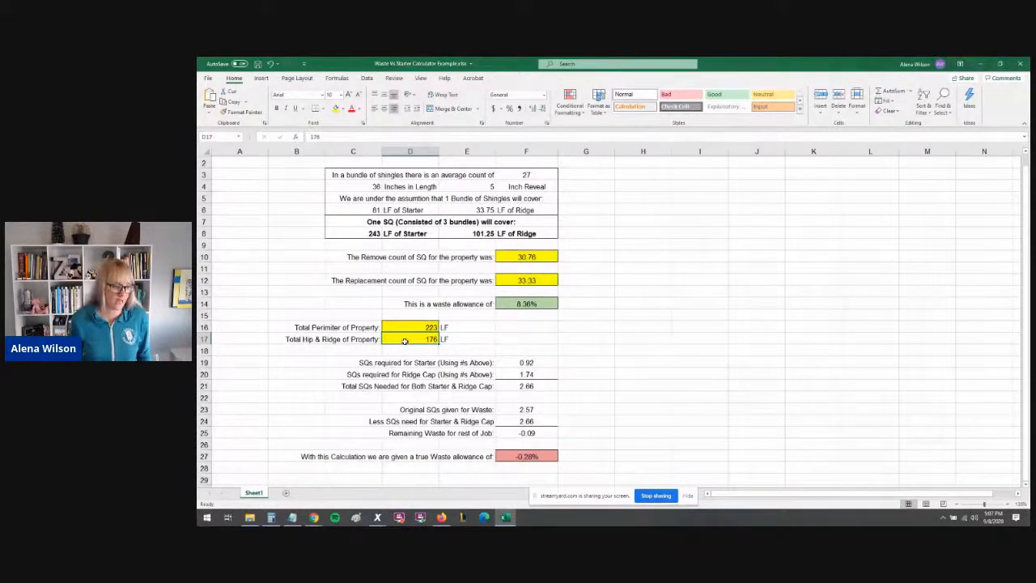
{"action": "key", "text": "ctrl"}
{"action": "key", "text": "ctrl"}
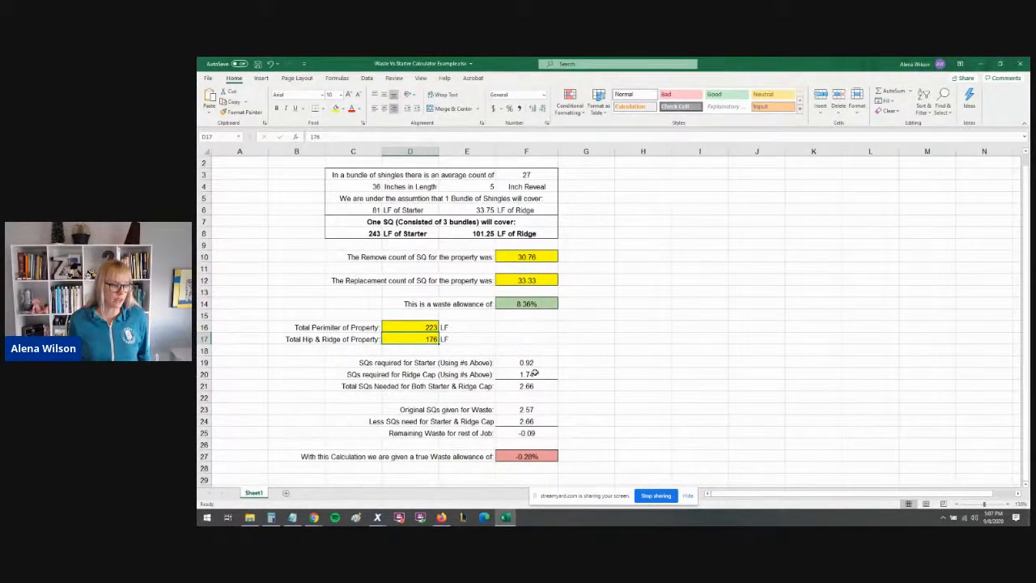
{"action": "left_click", "coordinate": [537, 362]}
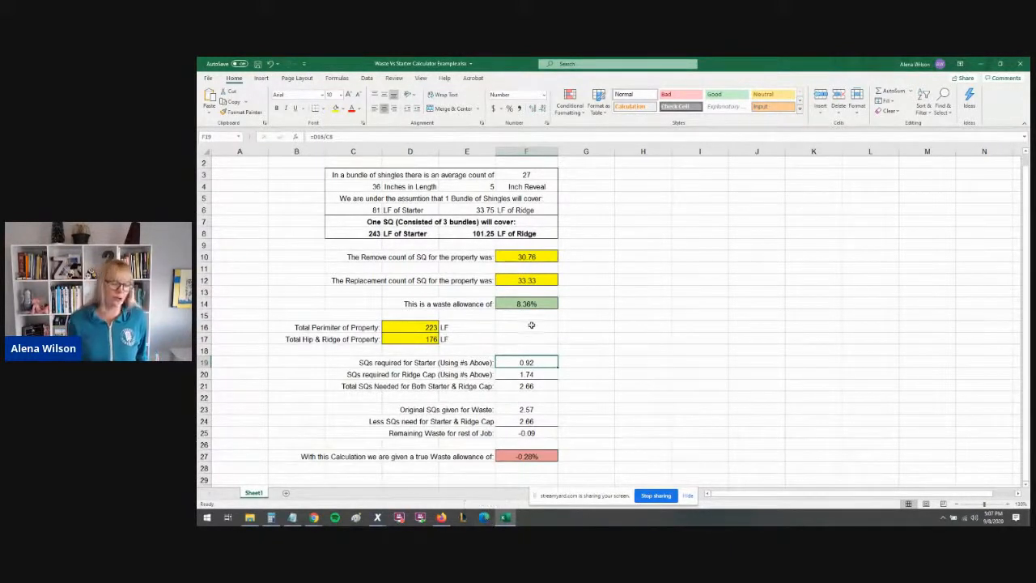
{"action": "left_click", "coordinate": [537, 371]}
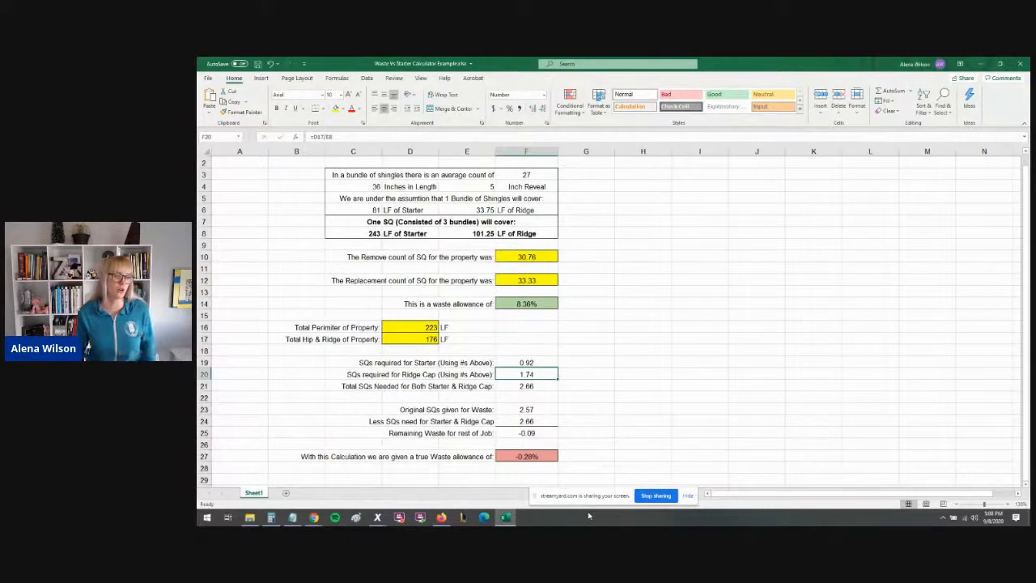
{"action": "left_click", "coordinate": [542, 365]}
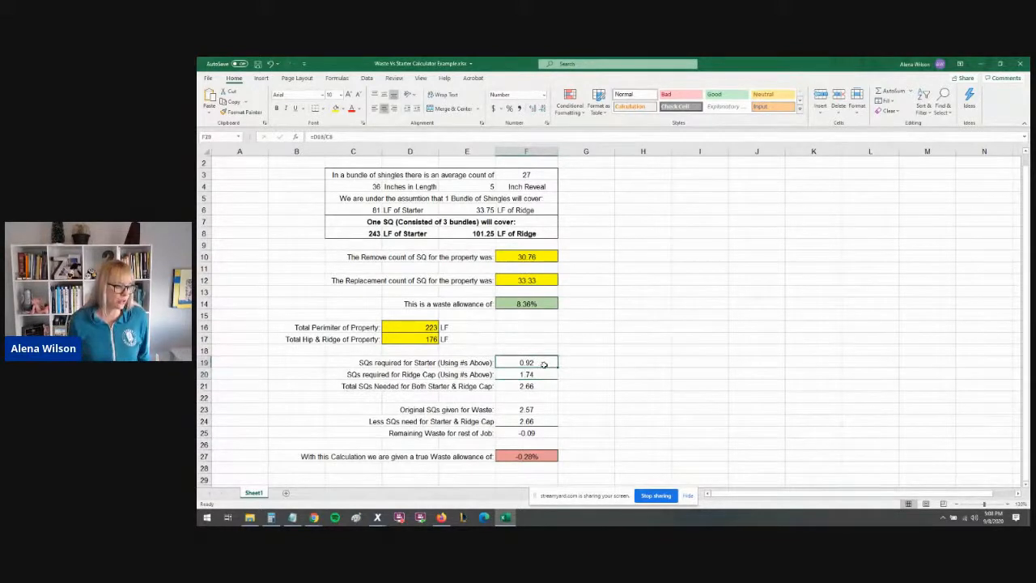
{"action": "left_click", "coordinate": [544, 375]}
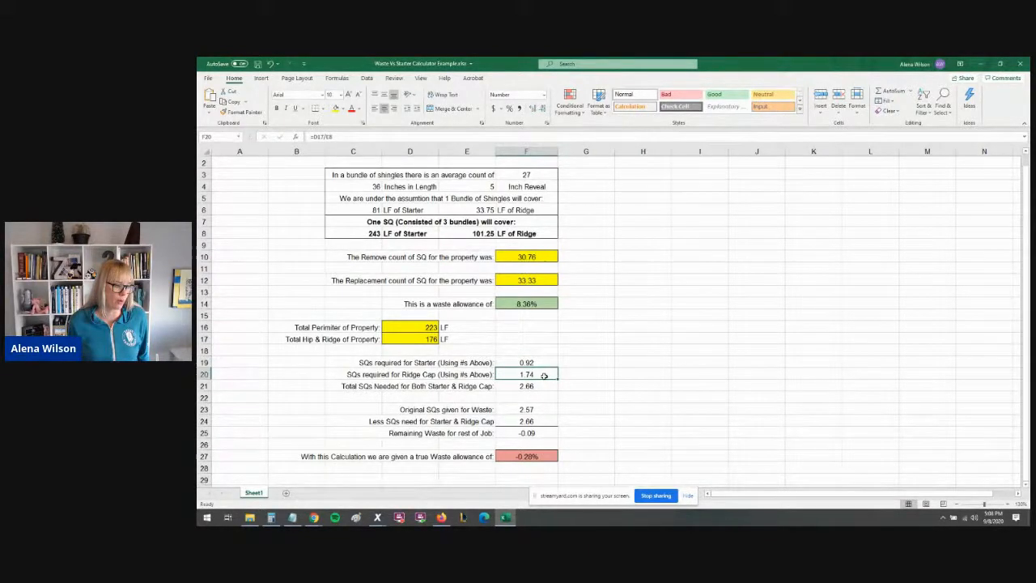
{"action": "left_click", "coordinate": [544, 387]}
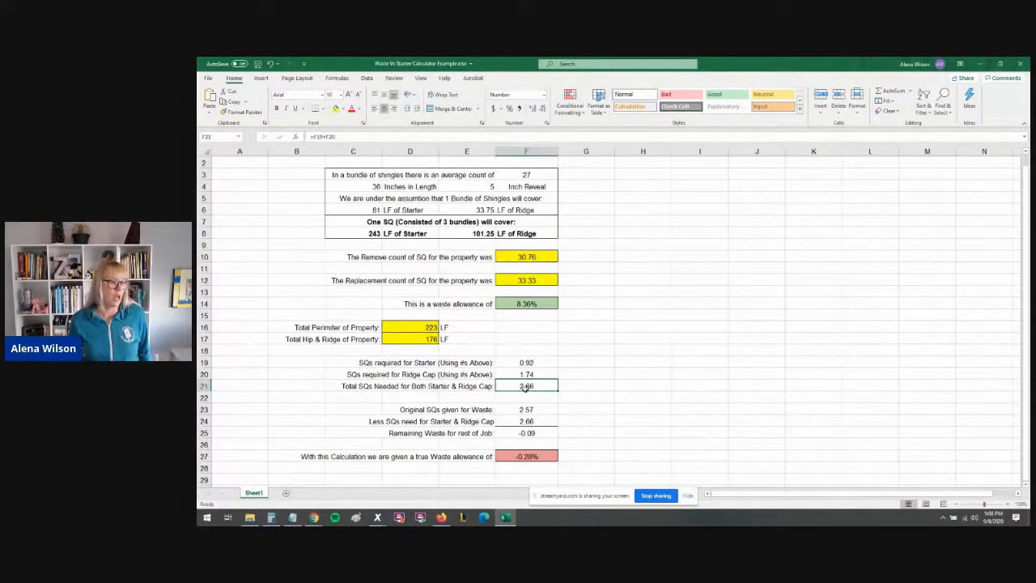
{"action": "left_click", "coordinate": [549, 412]}
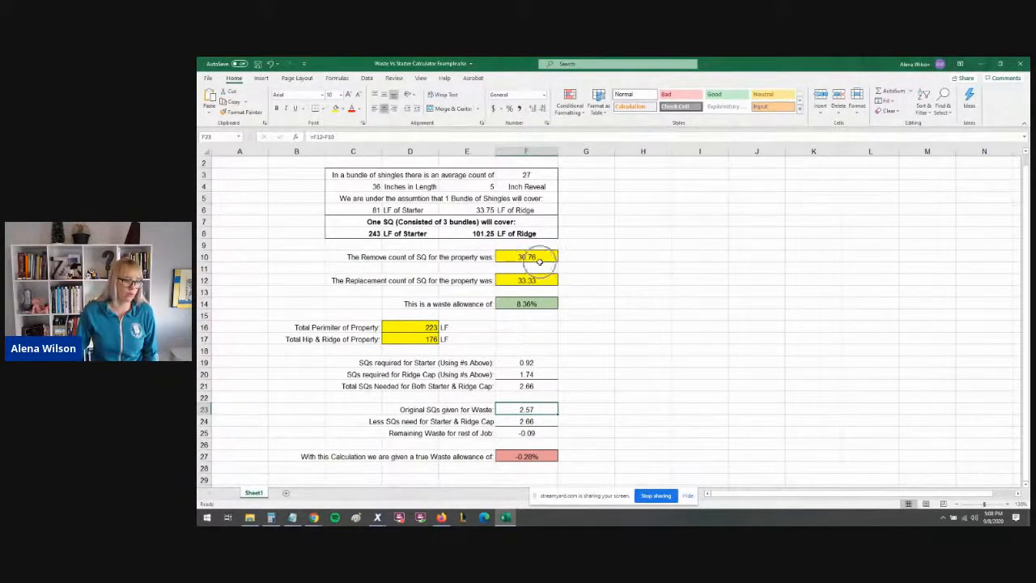
{"action": "left_click", "coordinate": [548, 386]}
{"action": "left_click", "coordinate": [550, 411]}
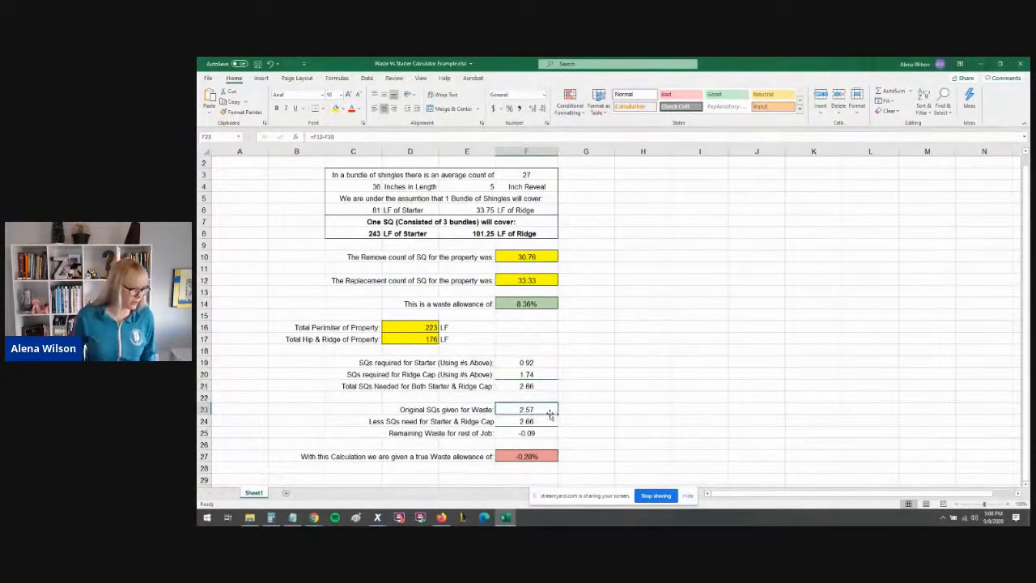
{"action": "left_click", "coordinate": [544, 433]}
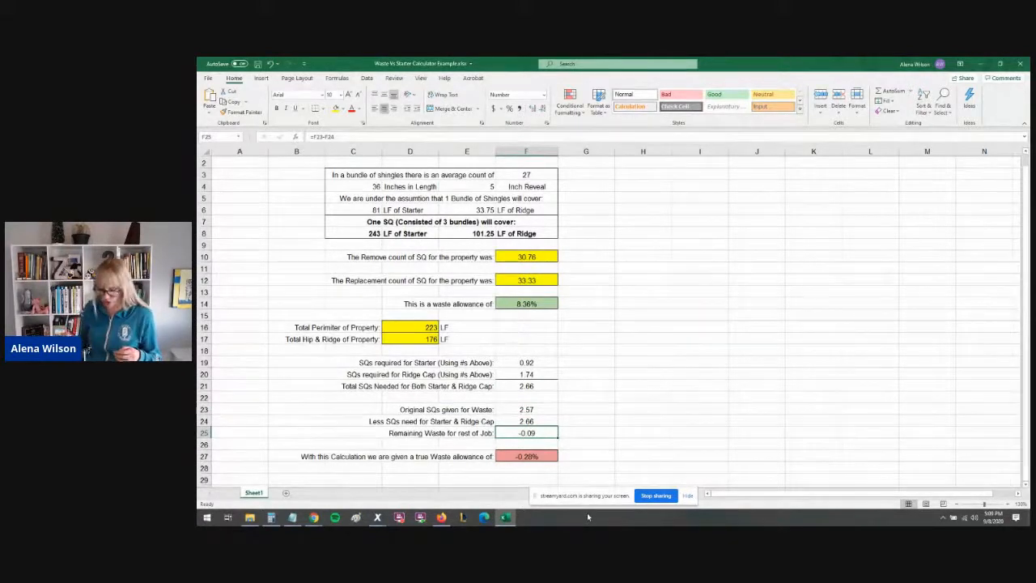
- Try to rewrite the Remaining Waste for rest of Job formula
{"action": "type", "text": "="}
{"action": "left_click", "coordinate": [625, 383]}
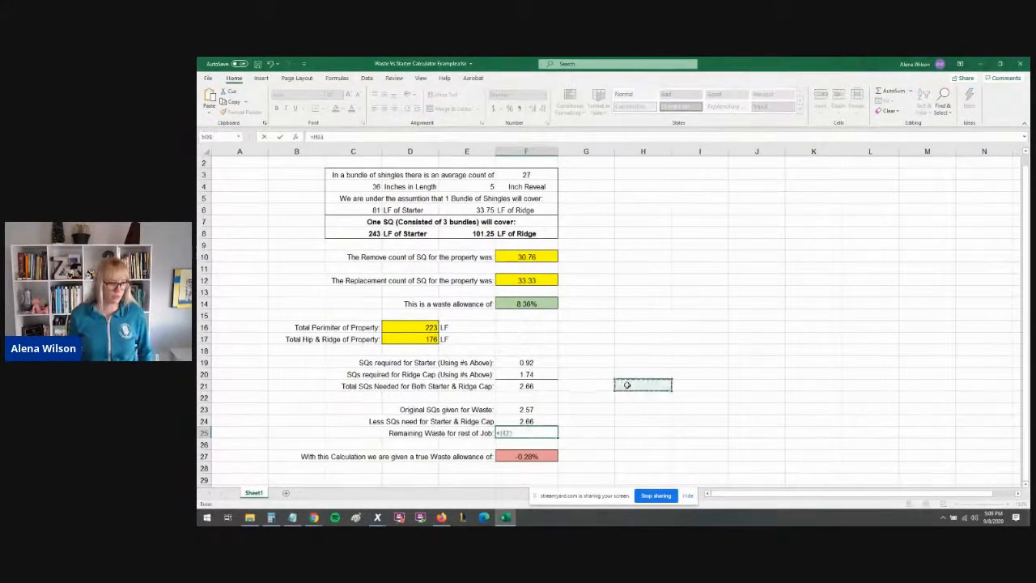
{"action": "key", "text": "BackSpace"}
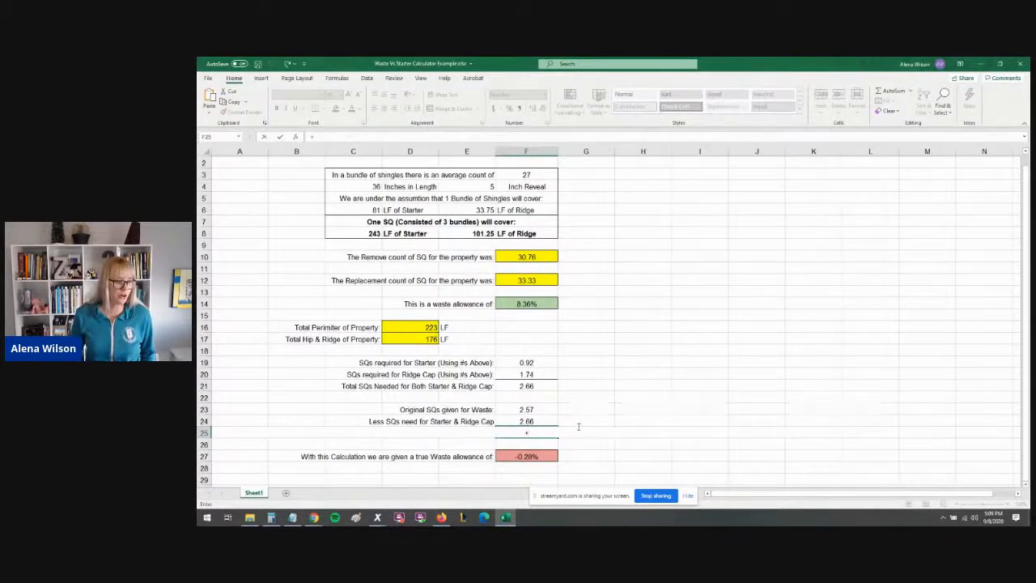
{"action": "key", "text": "ctrl+z"}
{"action": "key", "text": "Return"}
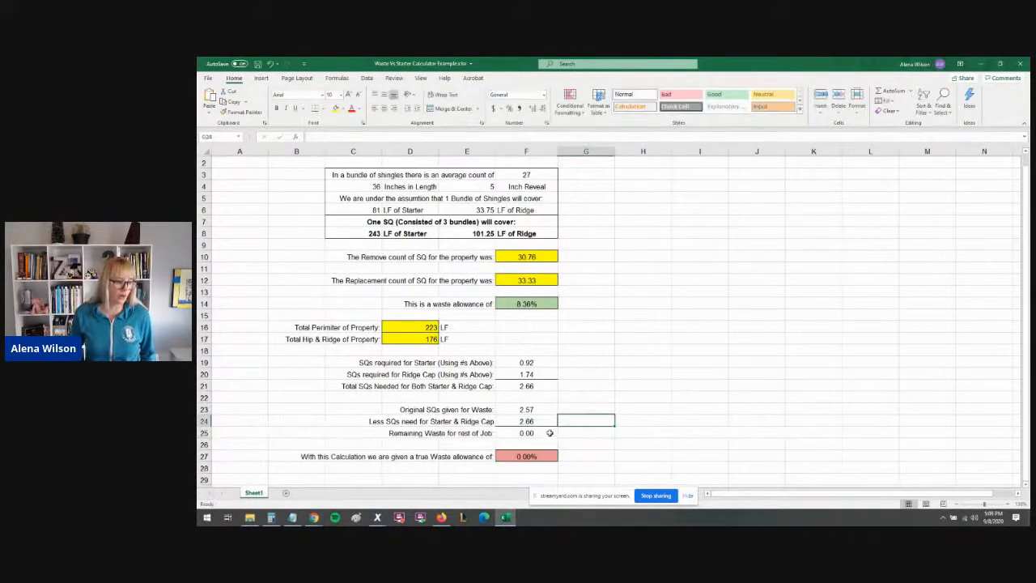
{"action": "left_click", "coordinate": [551, 435]}
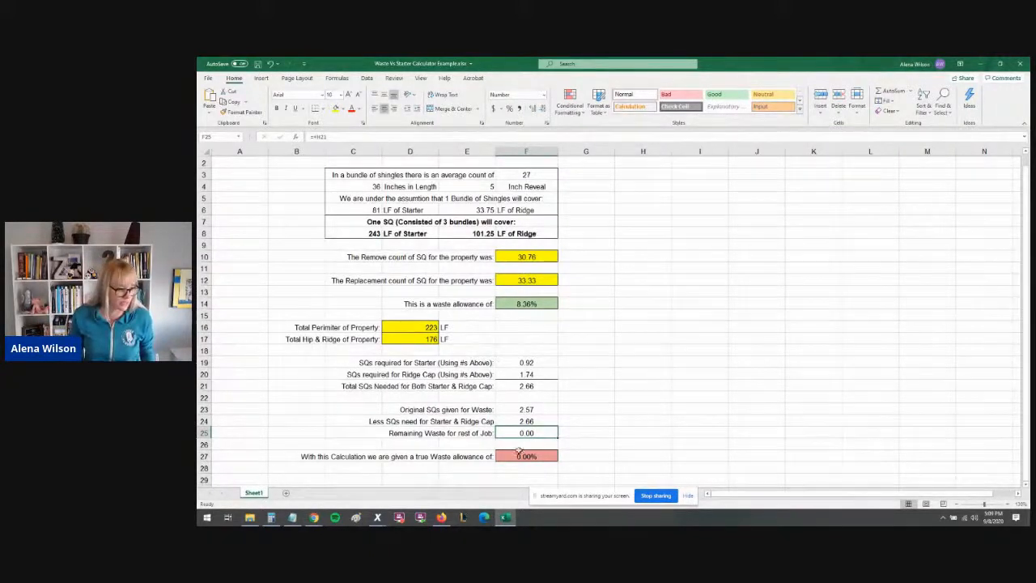
{"action": "left_click", "coordinate": [571, 432]}
{"action": "key", "text": "Left"}
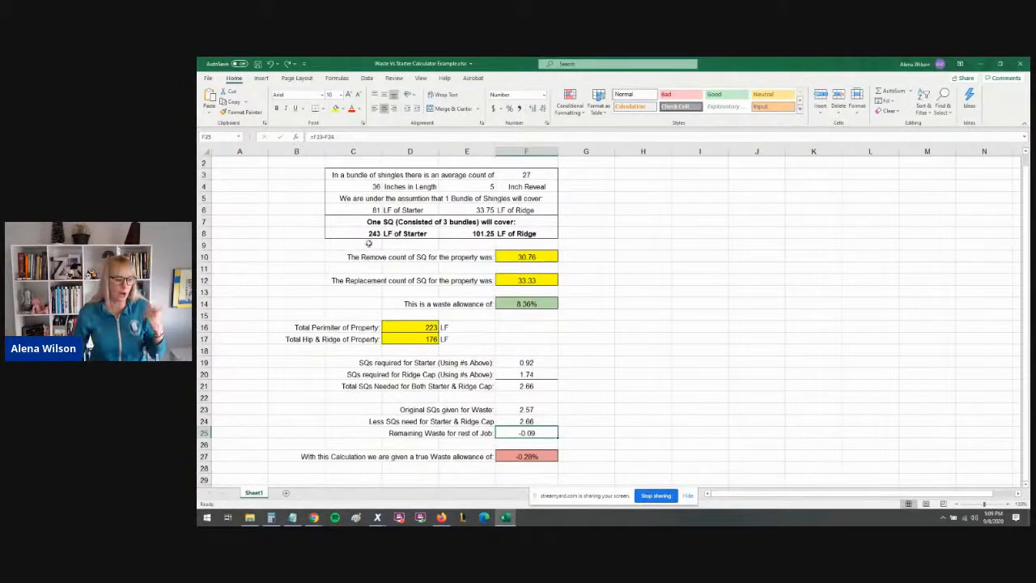
- Return to Estimate Items and select the replacement laminated shingle line under Main Roof
{"action": "mouse_move", "coordinate": [377, 521]}
{"action": "left_click", "coordinate": [332, 479]}
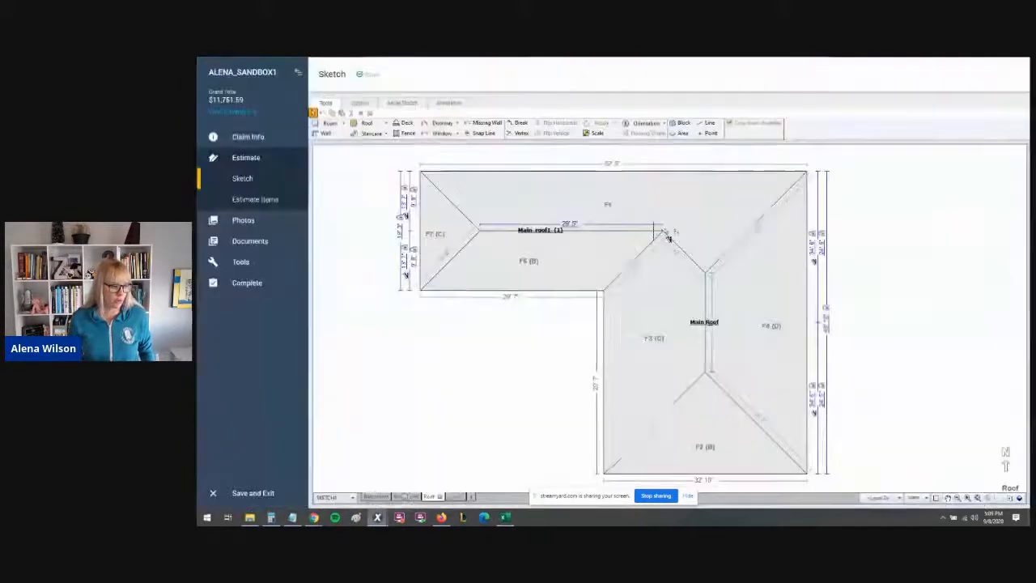
{"action": "left_click", "coordinate": [253, 199]}
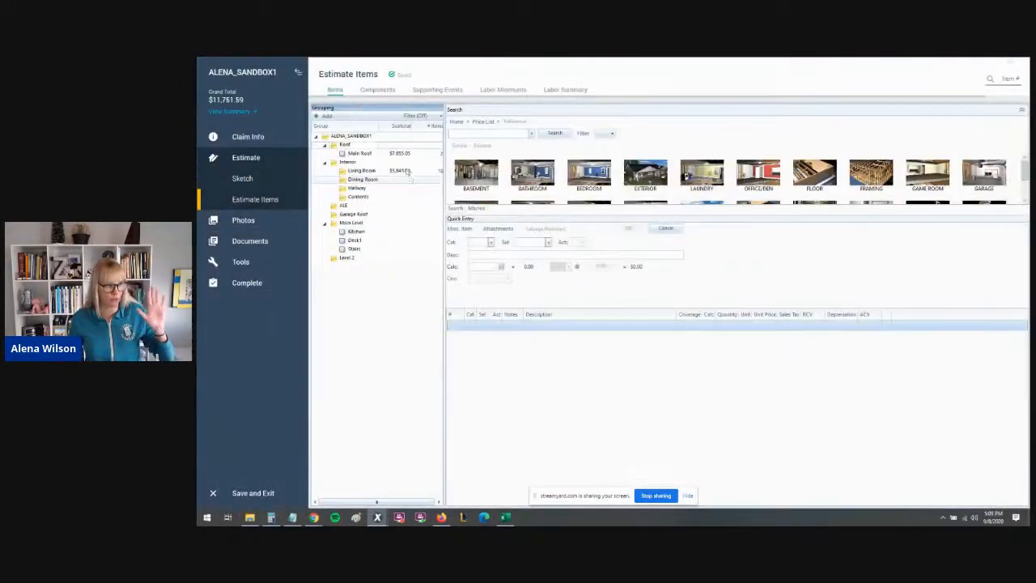
{"action": "left_click", "coordinate": [414, 155]}
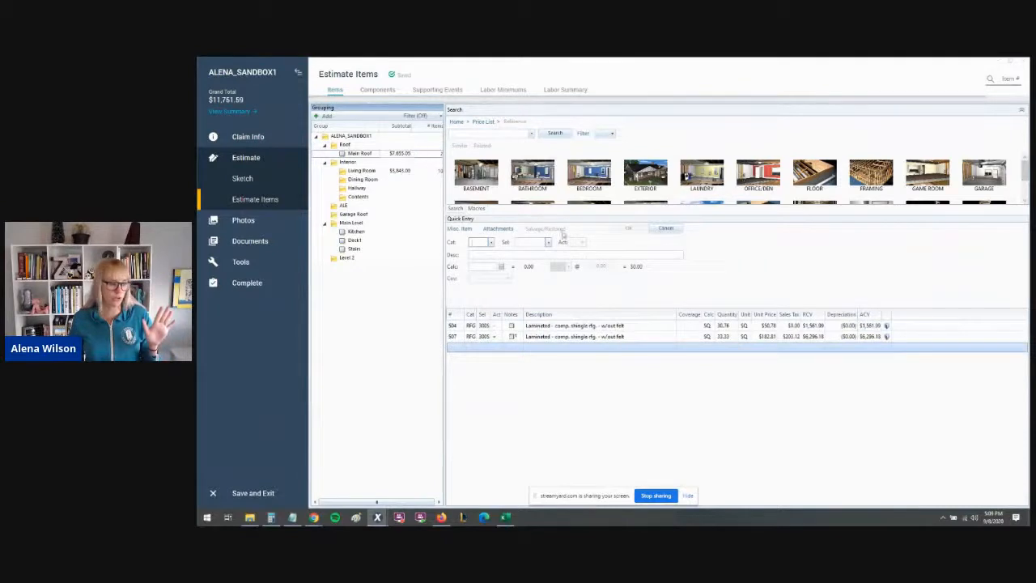
{"action": "left_click", "coordinate": [452, 339]}
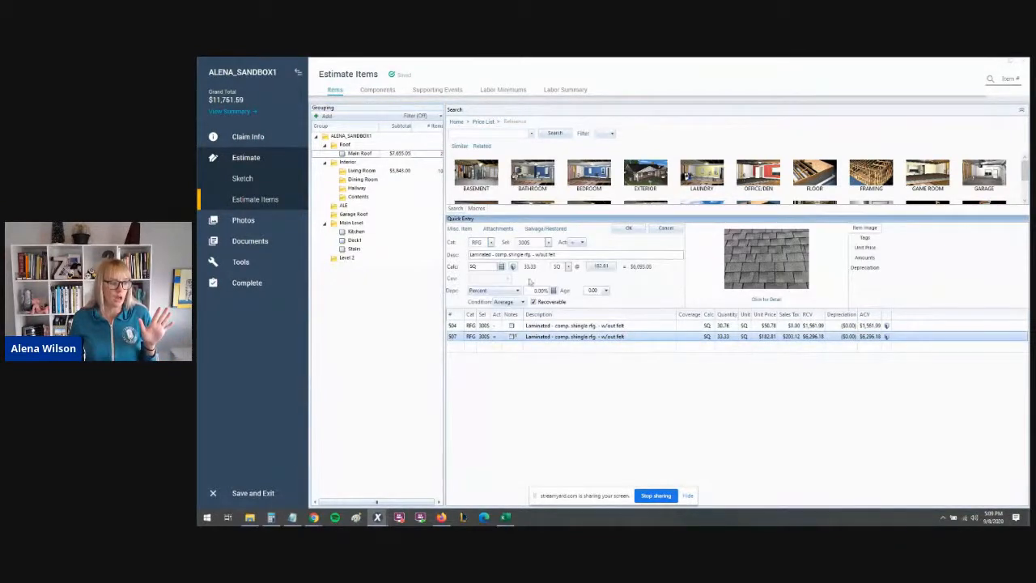
- Set the laminated shingle line's quantity calculation to 30.76*1.15 and save the line
{"action": "left_click", "coordinate": [488, 266]}
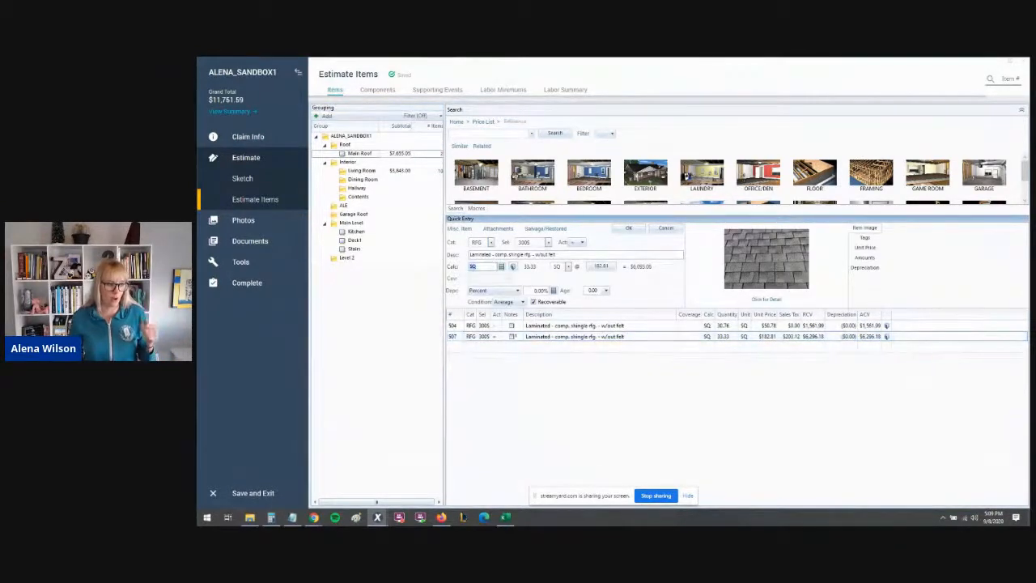
{"action": "type", "text": "30.76*41.1"}
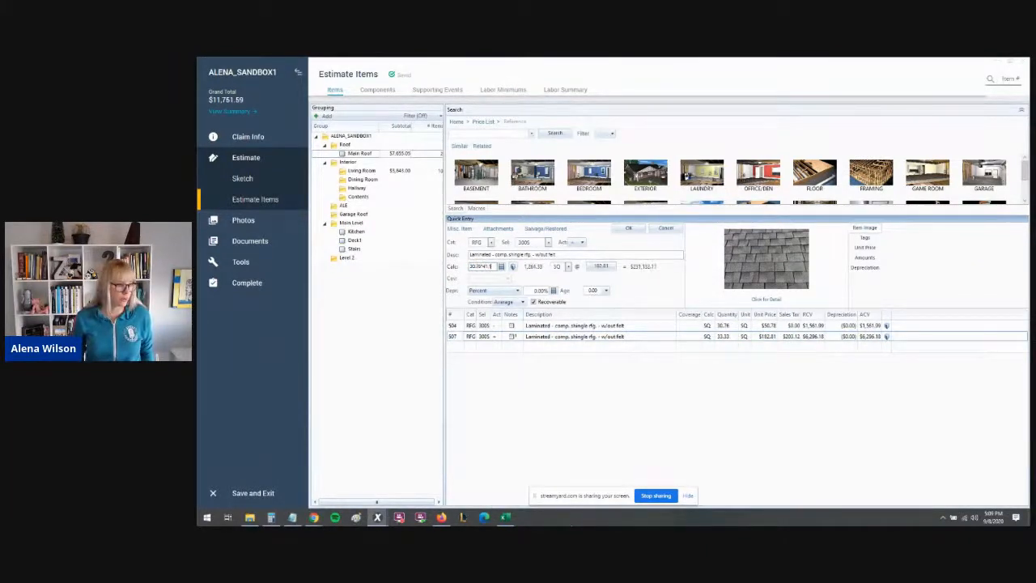
{"action": "key", "text": "BackSpace"}
{"action": "key", "text": "BackSpace"}
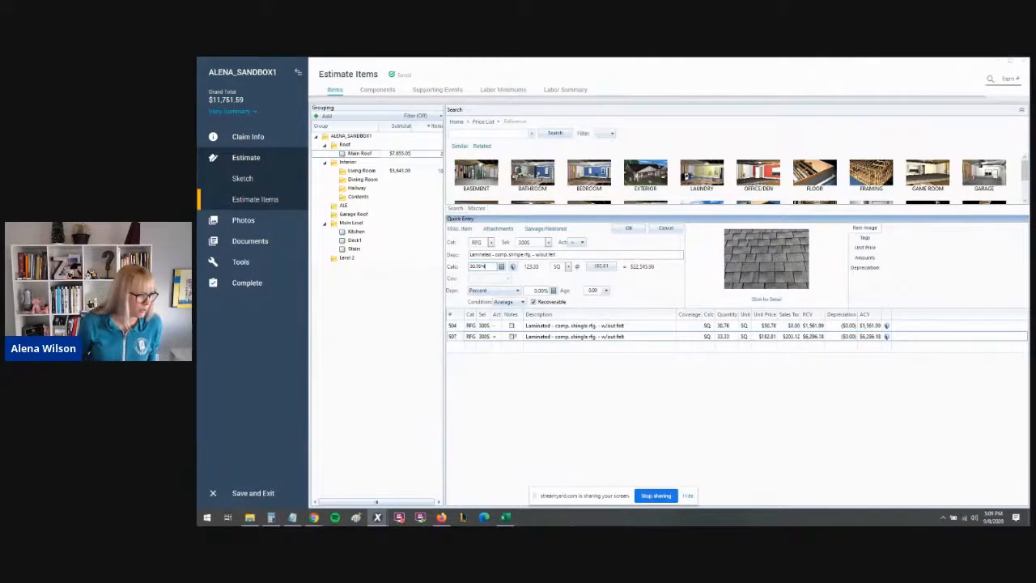
{"action": "type", "text": "1.15"}
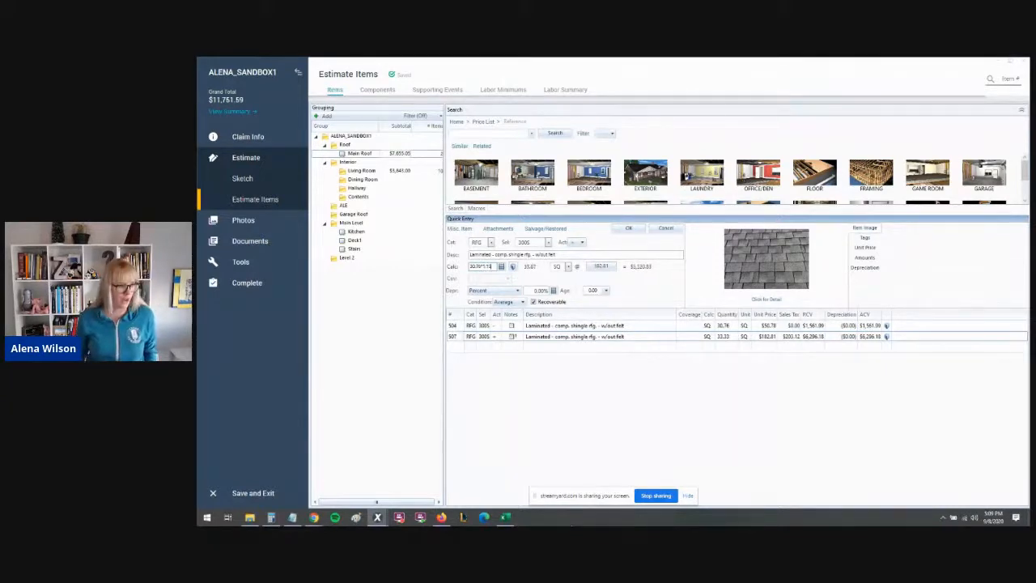
{"action": "key", "text": "Return"}
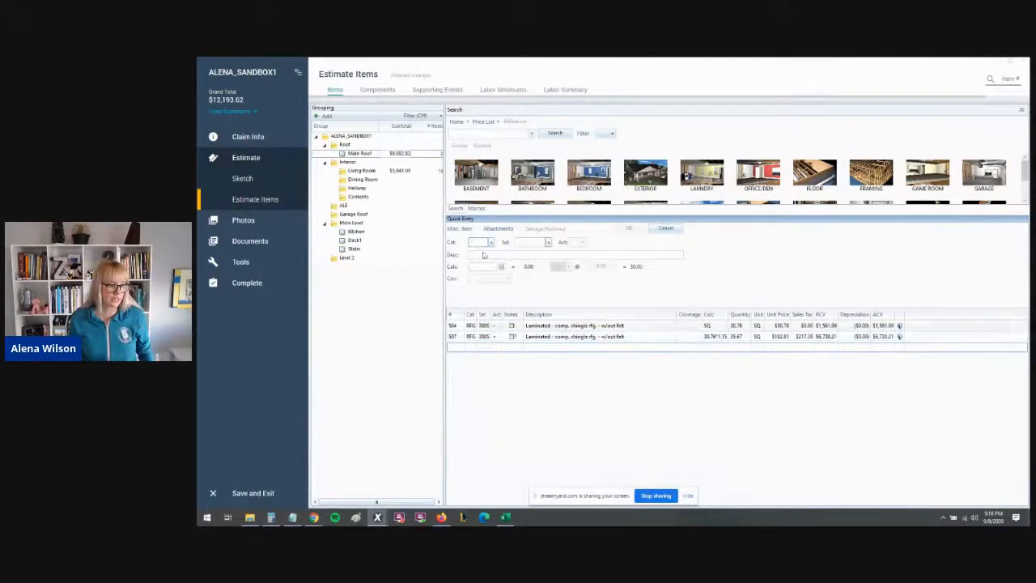
- Add a Ridge cap - Standard profile - composition shingles line item, category RFG, selector RIDGCS
{"action": "type", "text": "RFG"}
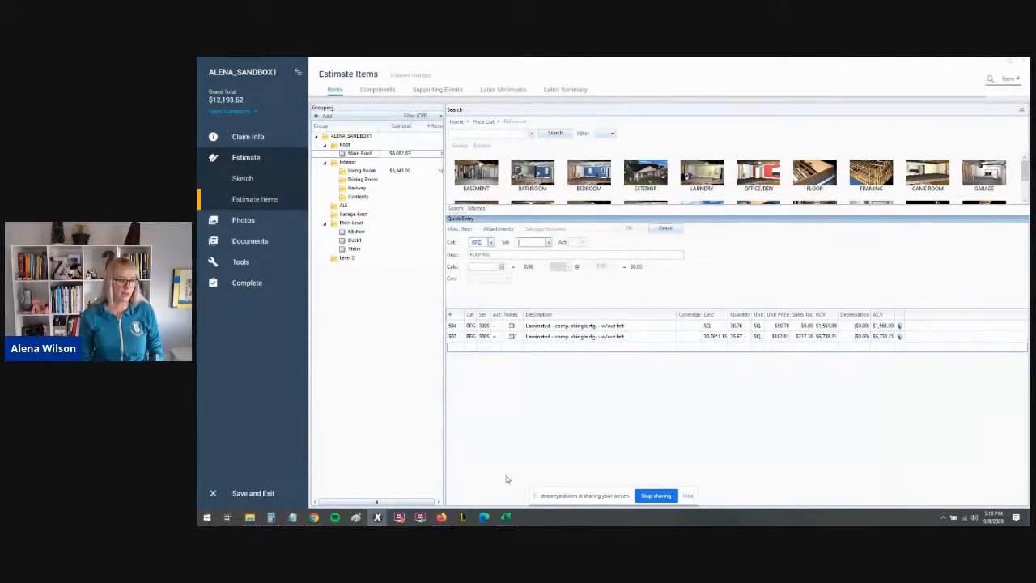
{"action": "type", "text": "RIDG"}
{"action": "key", "text": "BackSpace"}
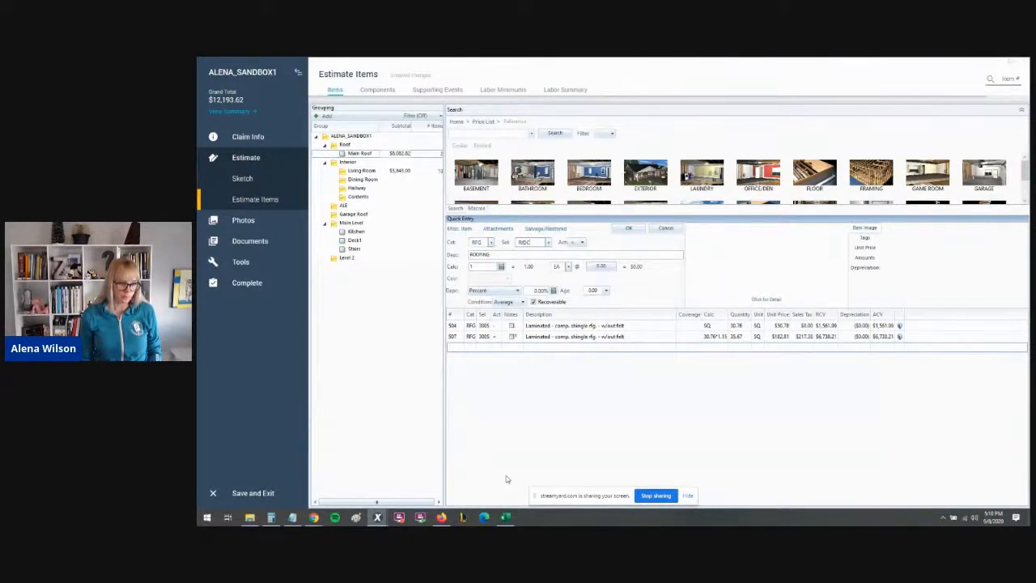
{"action": "type", "text": "G"}
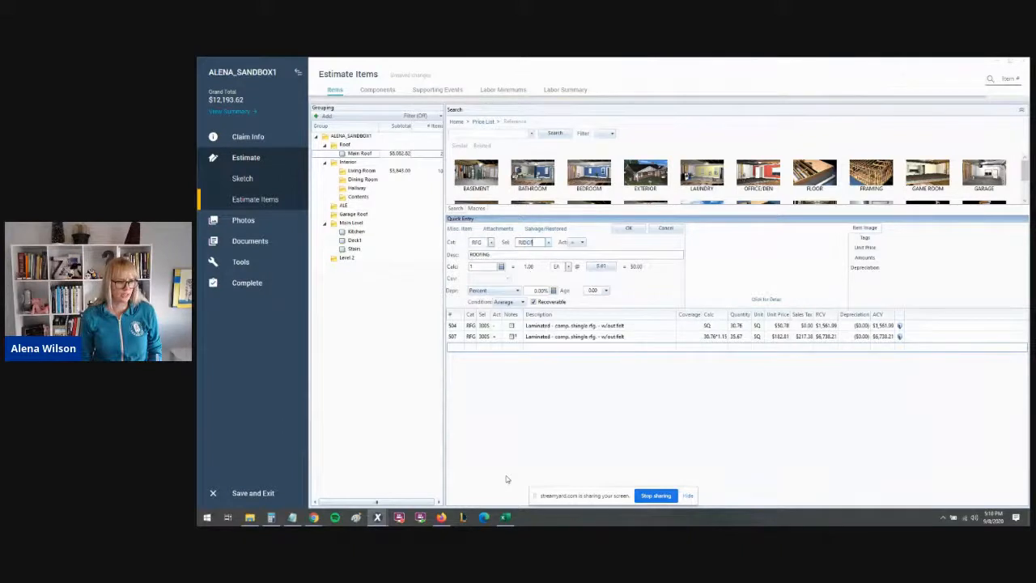
{"action": "type", "text": "C"}
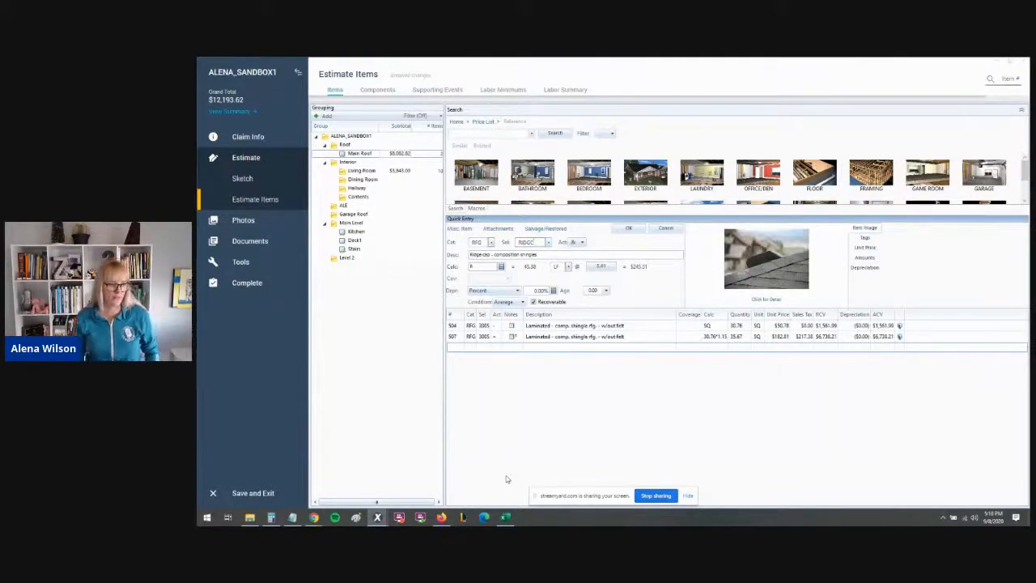
{"action": "type", "text": "S"}
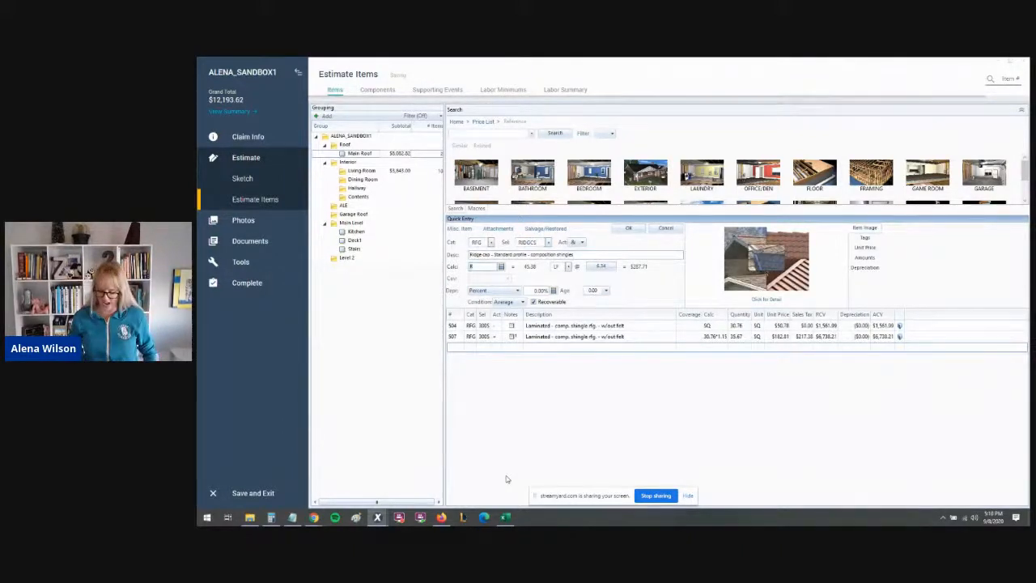
{"action": "key", "text": "Return"}
- Add an Asphalt starter - universal starter course line item with selector ASTRUP
{"action": "key", "text": "Tab"}
{"action": "type", "text": "ASTR"}
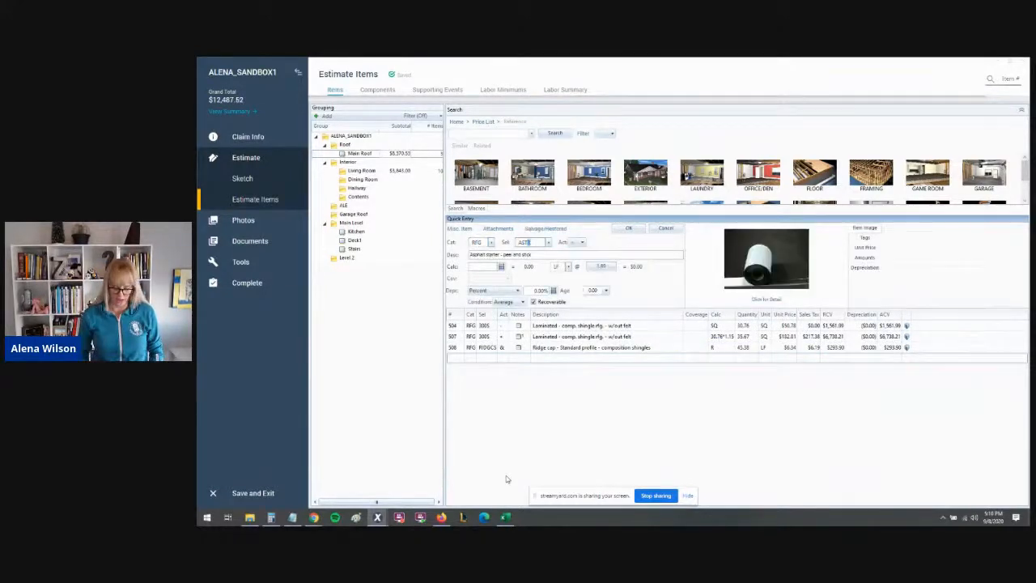
{"action": "type", "text": "U"}
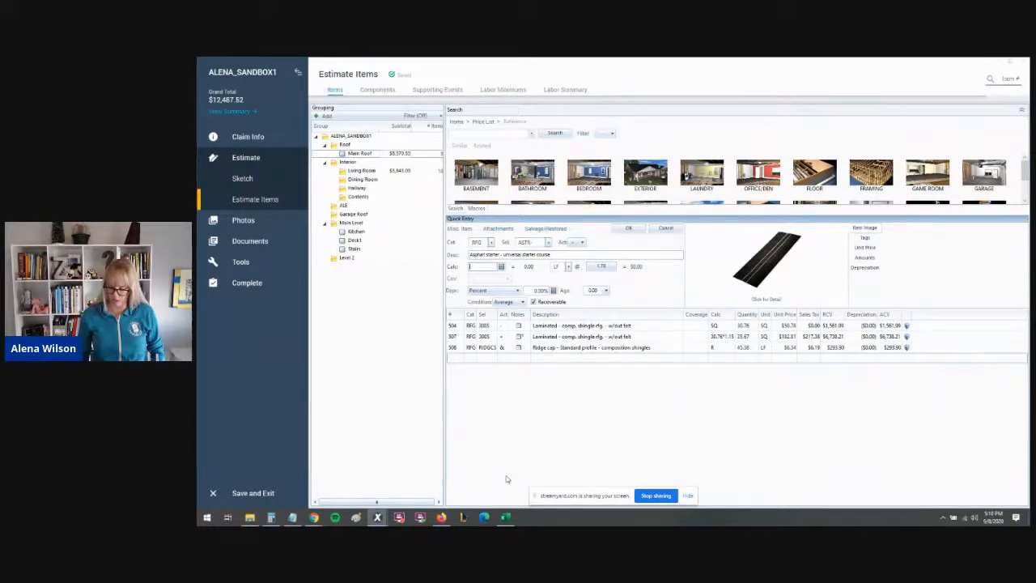
{"action": "type", "text": "P"}
{"action": "key", "text": "Return"}
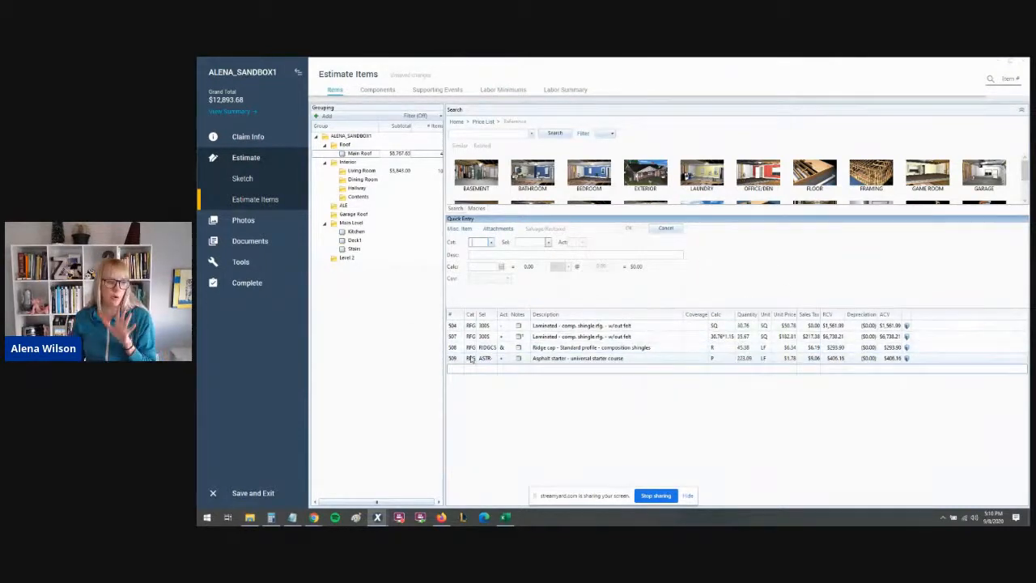
- Glance at the waste calculator spreadsheet and return to the estimate items
{"action": "left_click", "coordinate": [506, 517]}
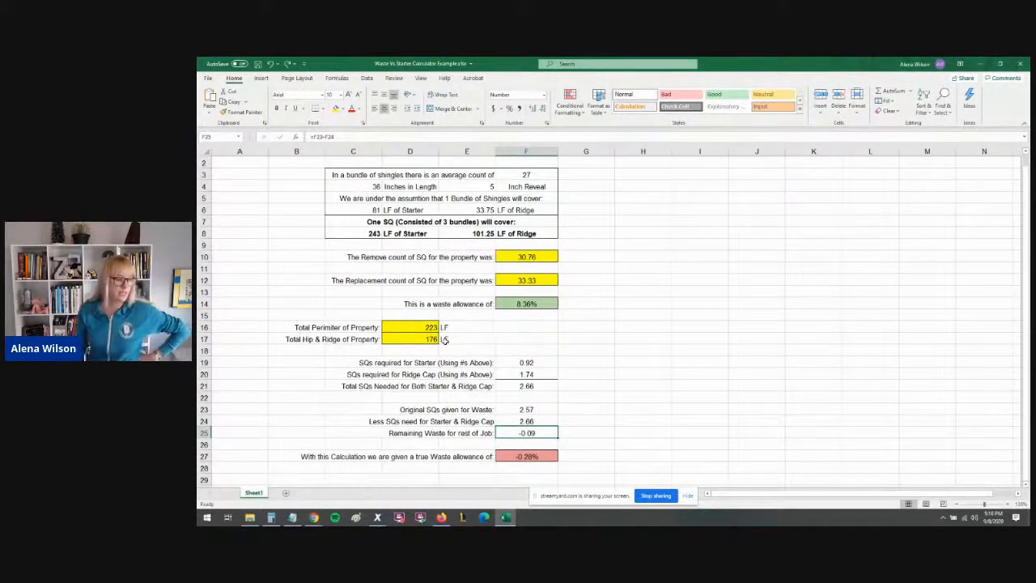
{"action": "left_click", "coordinate": [377, 517]}
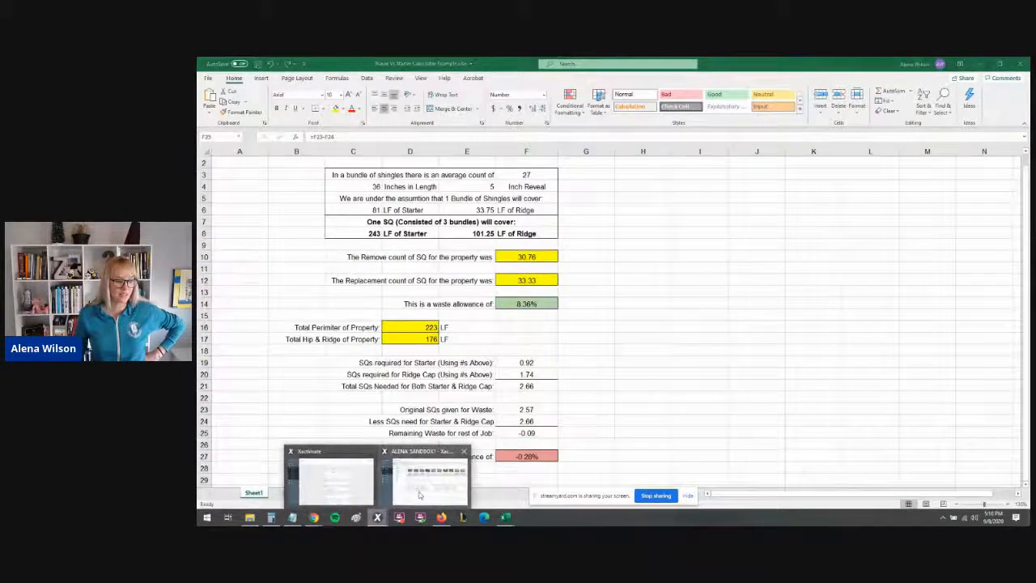
{"action": "left_click", "coordinate": [419, 495]}
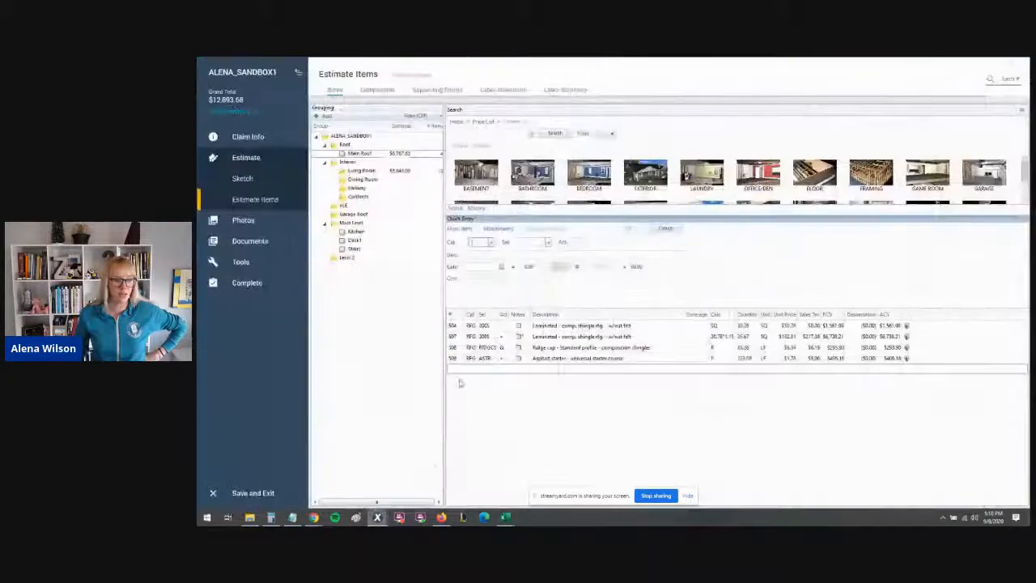
- Open the ridge cap line's notes and insert the 4. LAM JAN 2018 RIDGE note template
{"action": "left_click", "coordinate": [518, 349]}
{"action": "key", "text": "ctrl"}
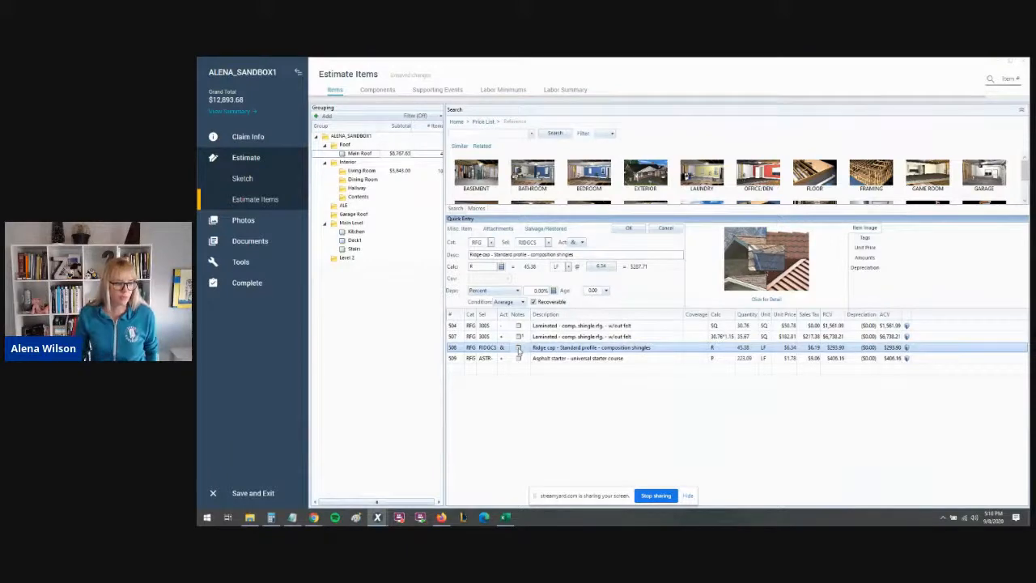
{"action": "left_click", "coordinate": [518, 349]}
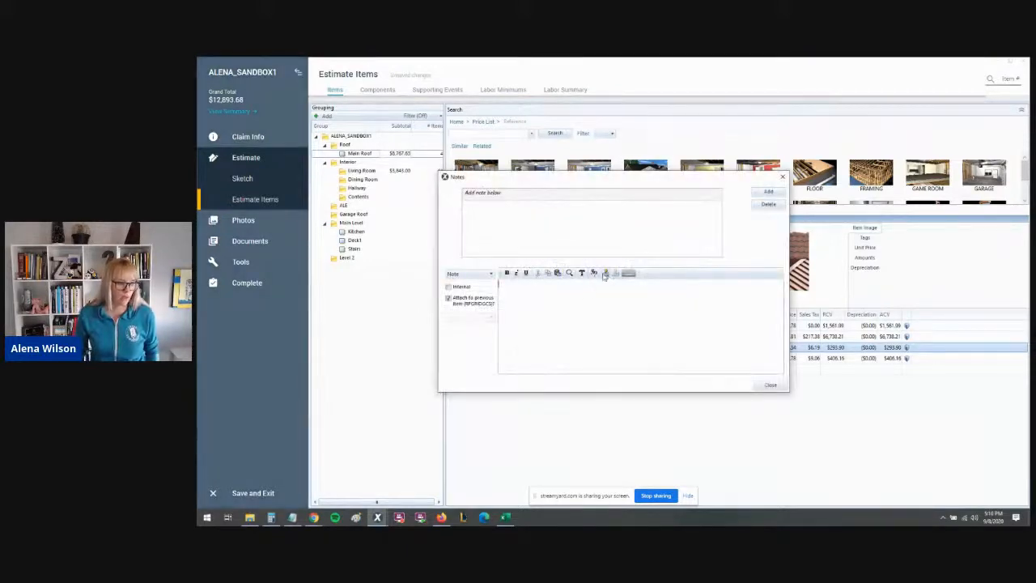
{"action": "left_click", "coordinate": [607, 273]}
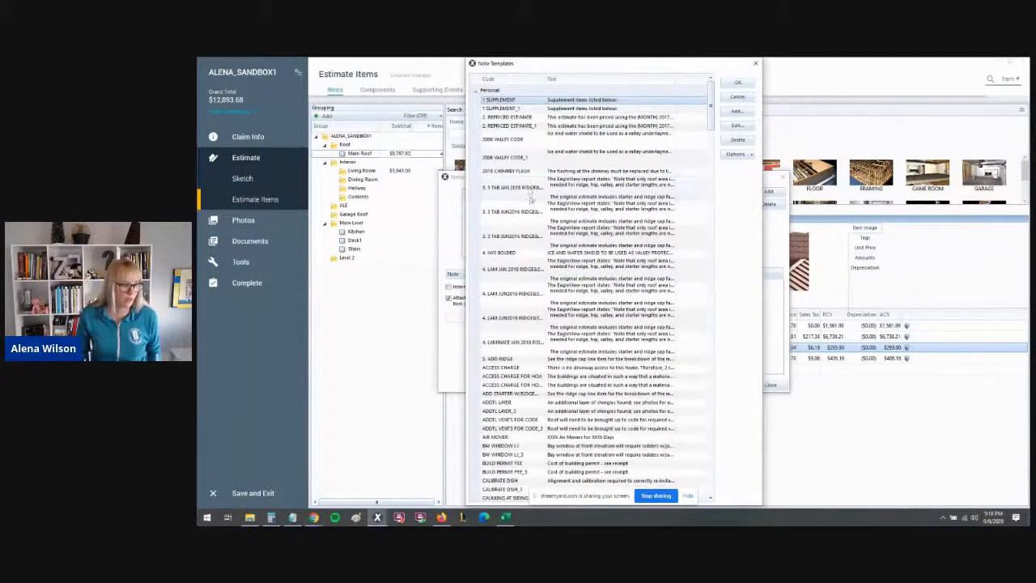
{"action": "left_click", "coordinate": [534, 275]}
{"action": "double_click", "coordinate": [534, 276]}
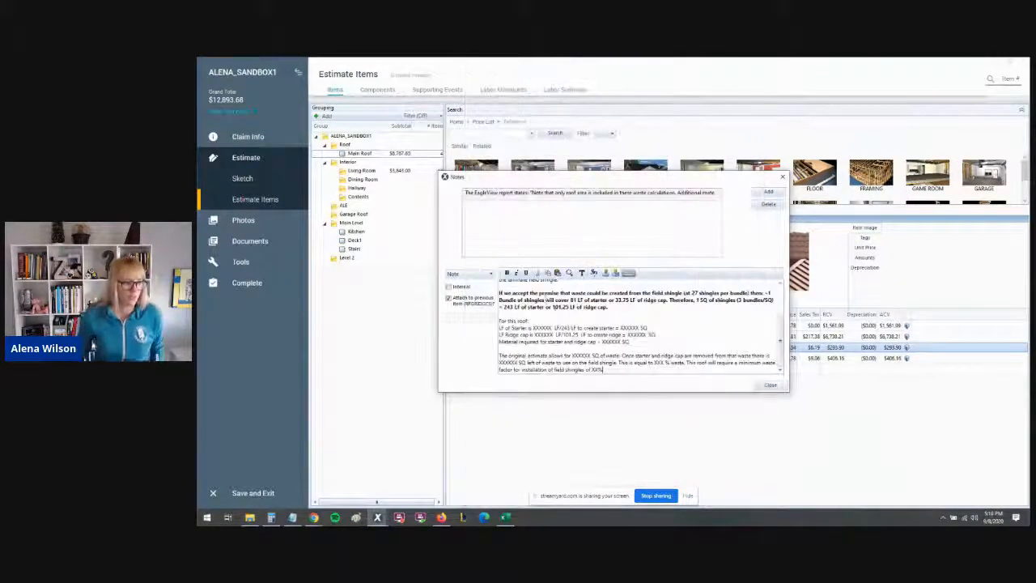
- Review the inserted note's placeholder values, close the notes and confirm the ridge cap line
{"action": "left_click_drag", "start_coordinate": [498, 284], "coordinate": [655, 290]}
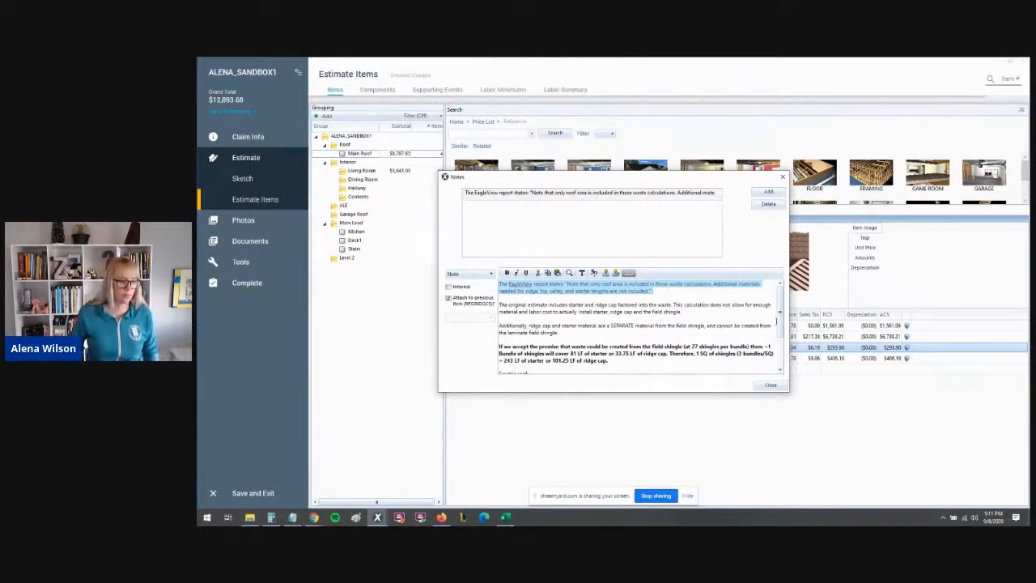
{"action": "left_click", "coordinate": [682, 293]}
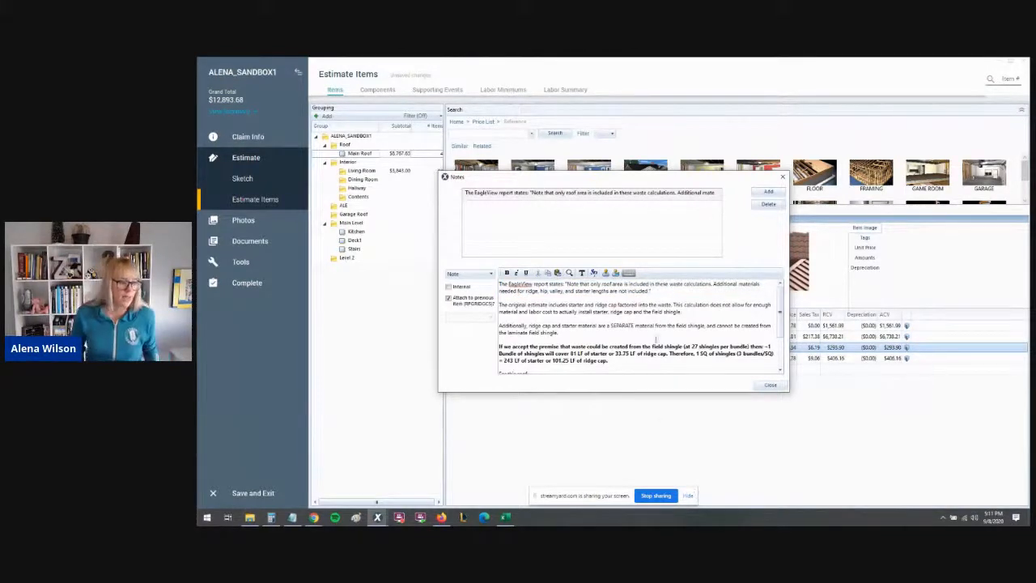
{"action": "scroll", "coordinate": [624, 338], "scroll_direction": "down", "scroll_amount": 2}
{"action": "double_click", "coordinate": [539, 327]}
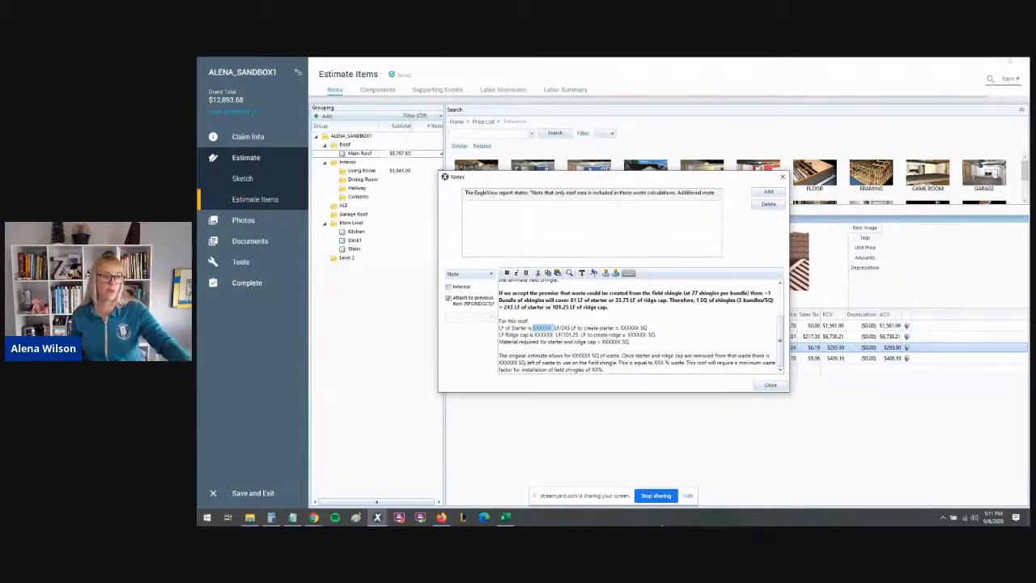
{"action": "left_click", "coordinate": [771, 385]}
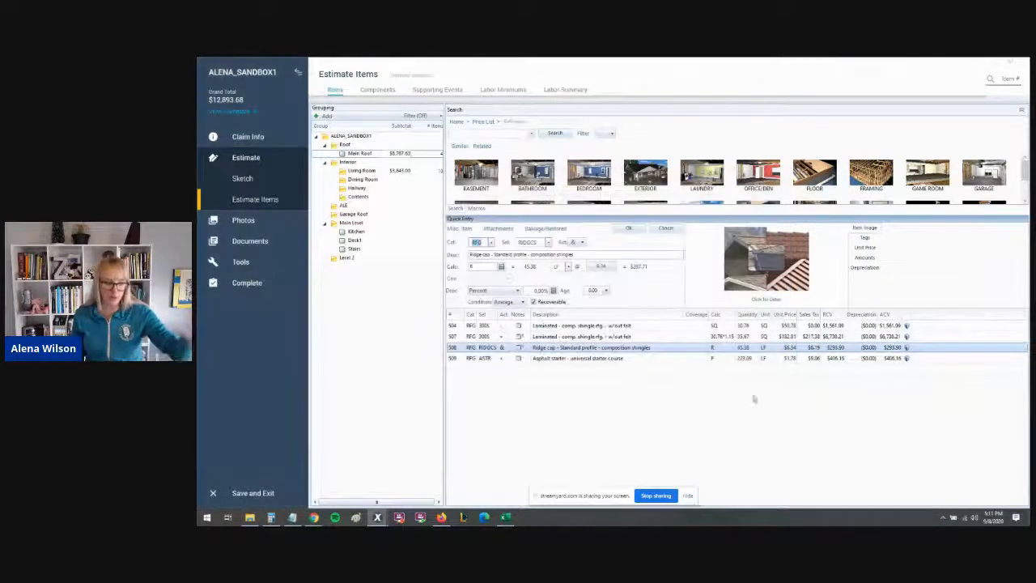
{"action": "left_click", "coordinate": [627, 229]}
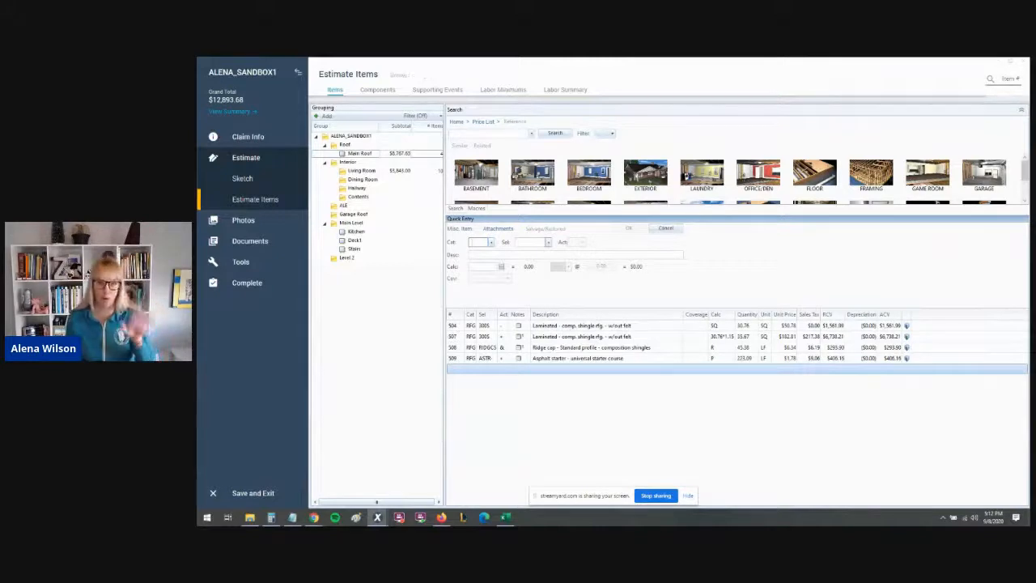
- Switch between the roof sketch and the Main Roof estimate items to review the line items
{"action": "left_click", "coordinate": [252, 181]}
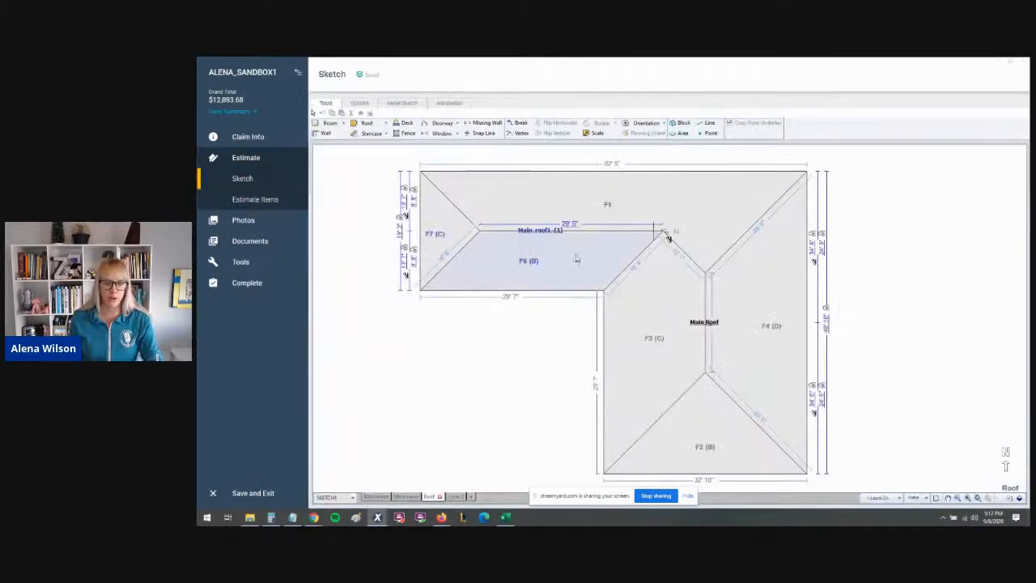
{"action": "left_click", "coordinate": [250, 204]}
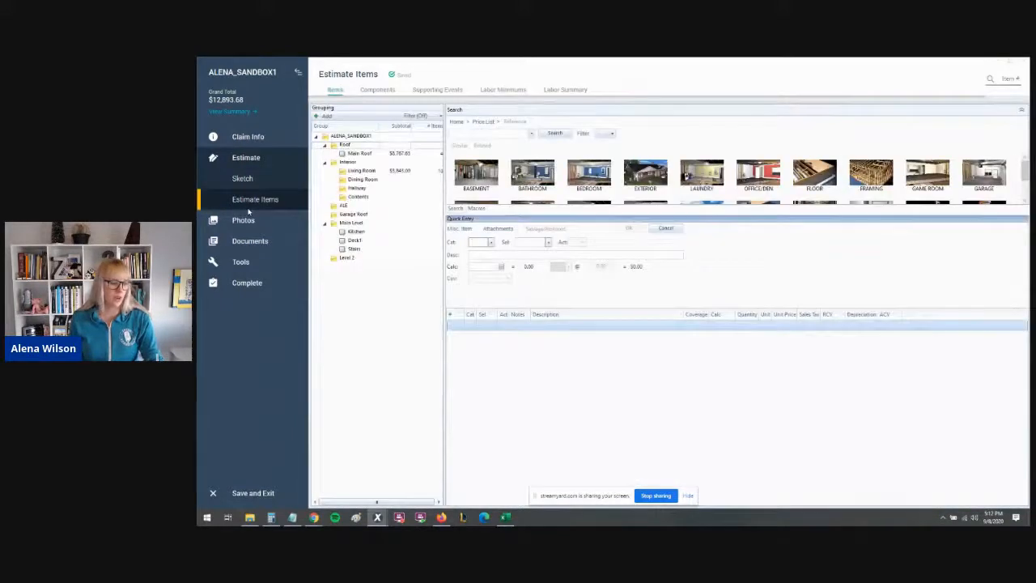
{"action": "left_click", "coordinate": [366, 155]}
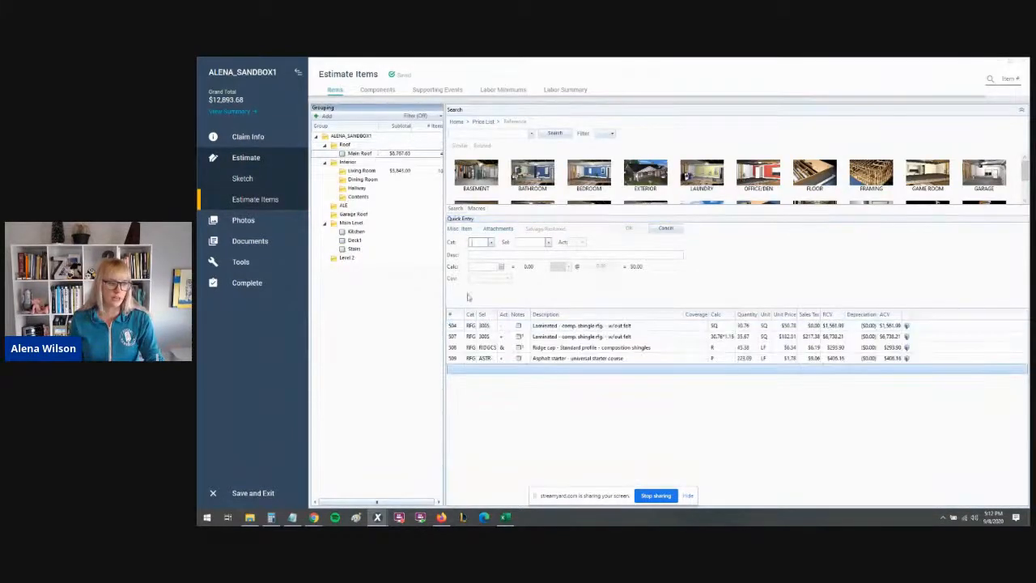
{"action": "left_click", "coordinate": [452, 338]}
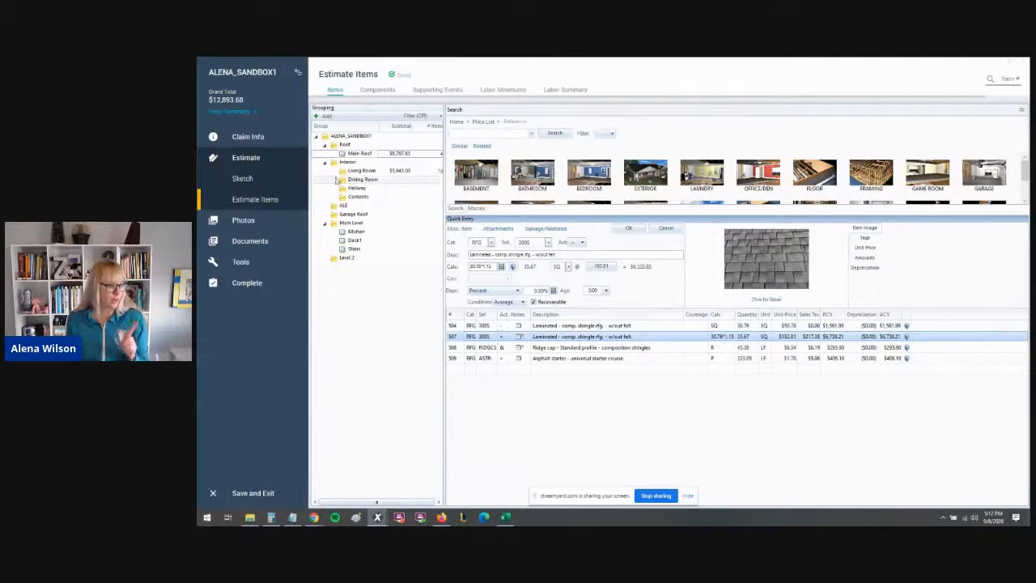
- Open the sketch and switch to the Level 2 floor
{"action": "left_click", "coordinate": [354, 214]}
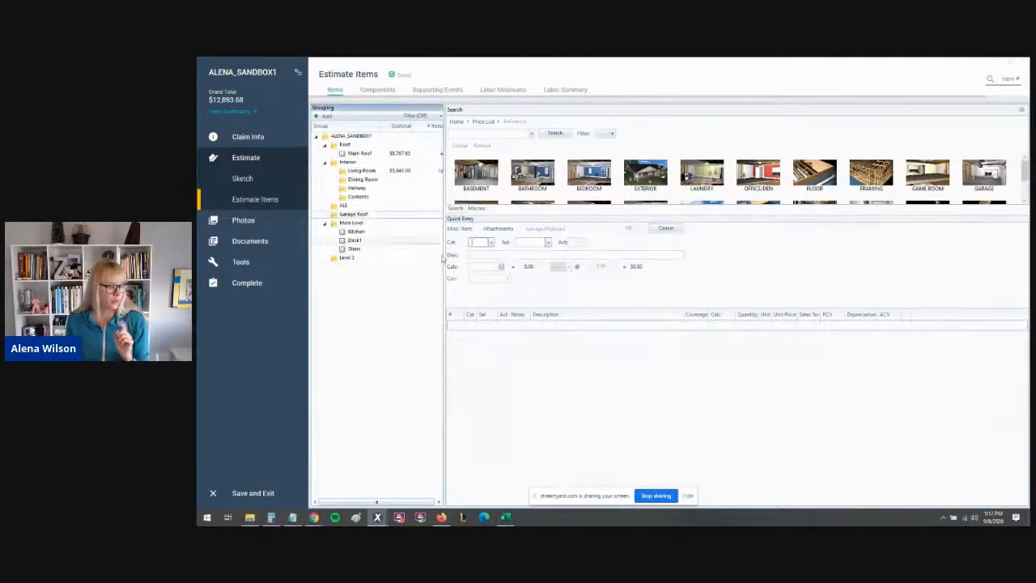
{"action": "left_click", "coordinate": [242, 178]}
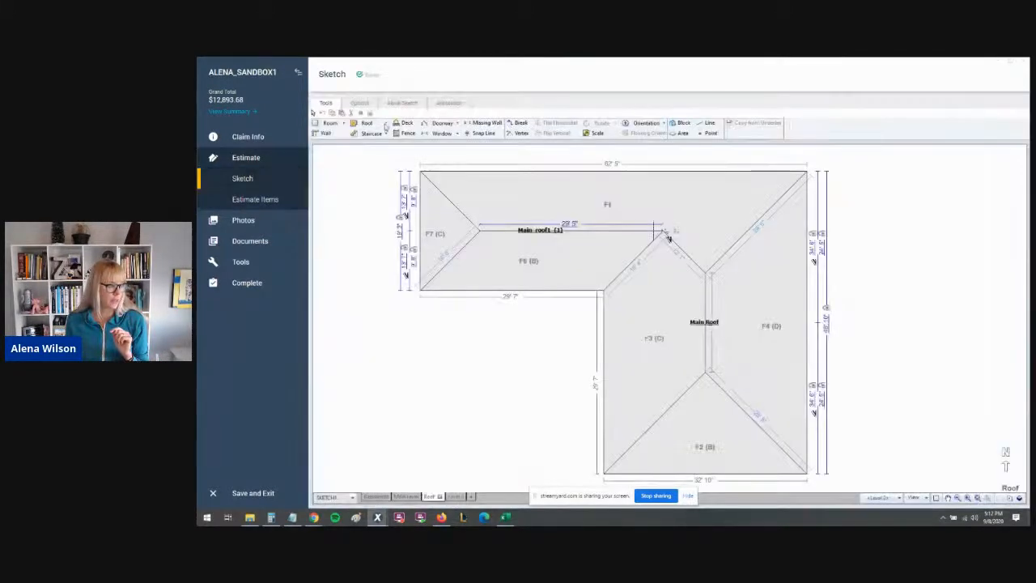
{"action": "left_click", "coordinate": [453, 496]}
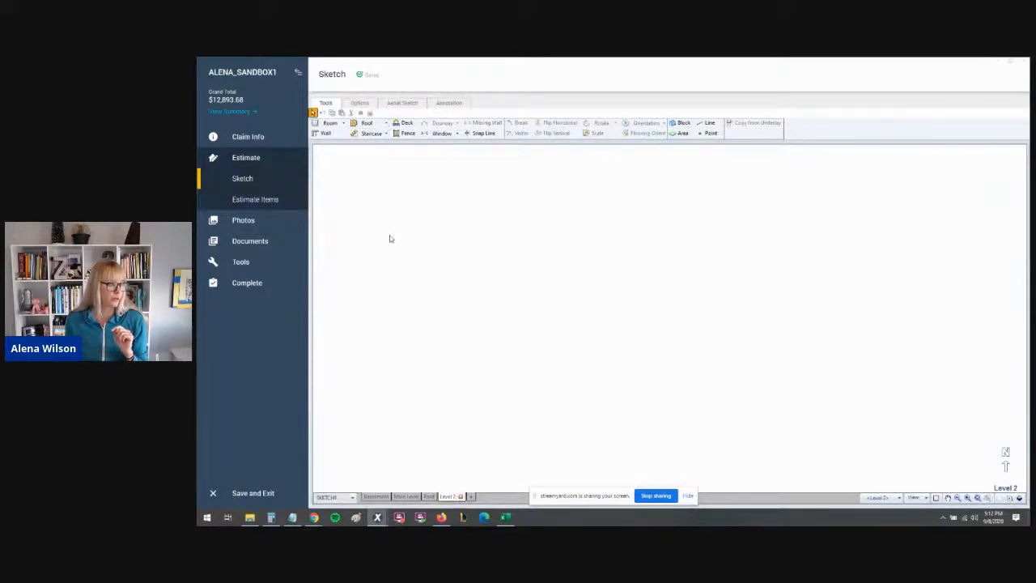
{"action": "left_click", "coordinate": [402, 103]}
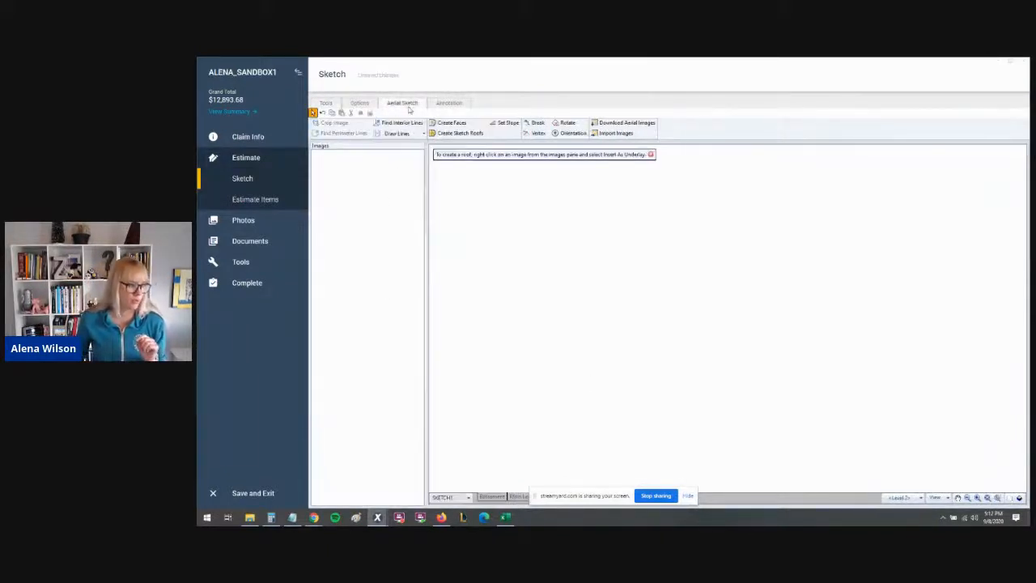
{"action": "left_click", "coordinate": [360, 103]}
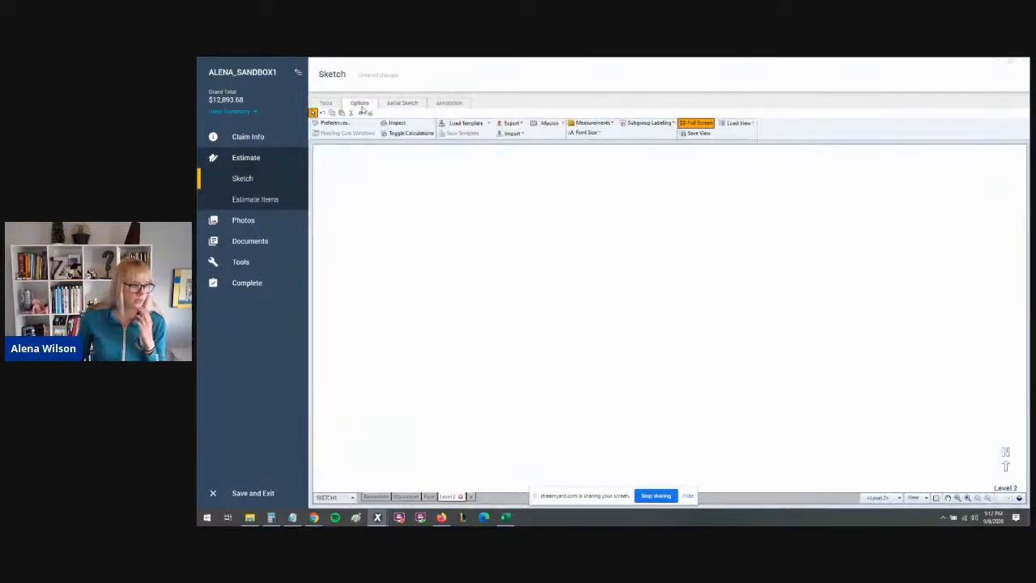
{"action": "left_click", "coordinate": [518, 133]}
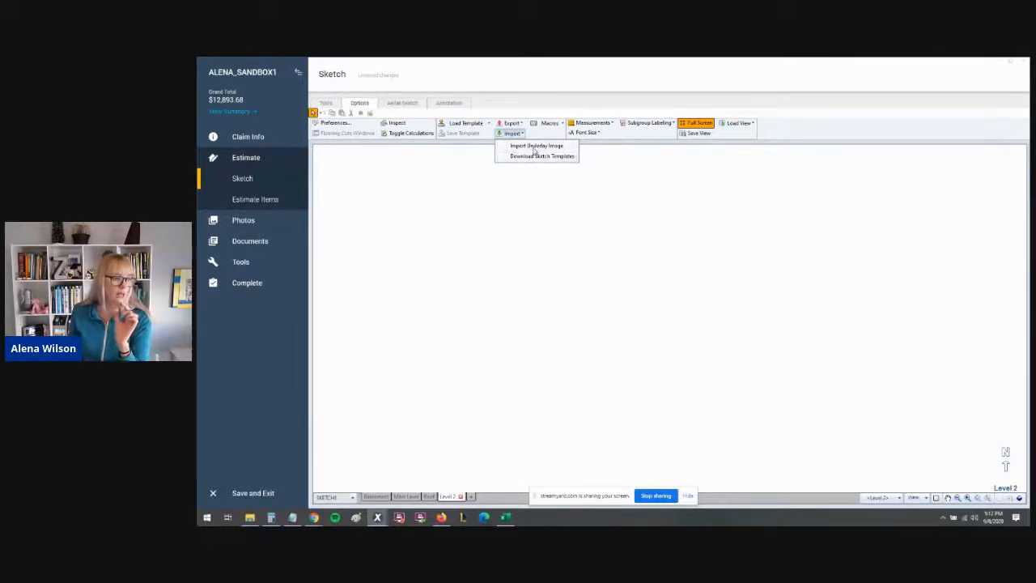
{"action": "left_click", "coordinate": [534, 157]}
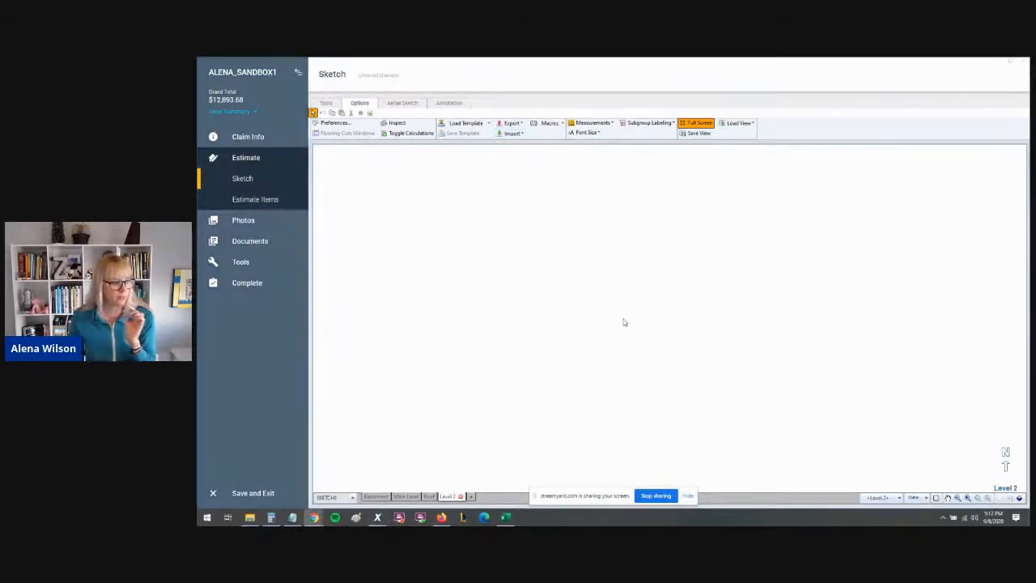
- Load a saved personal roof sketch template onto Level 2 from the template list
{"action": "left_click", "coordinate": [485, 124]}
{"action": "left_click", "coordinate": [469, 136]}
{"action": "left_click", "coordinate": [495, 243]}
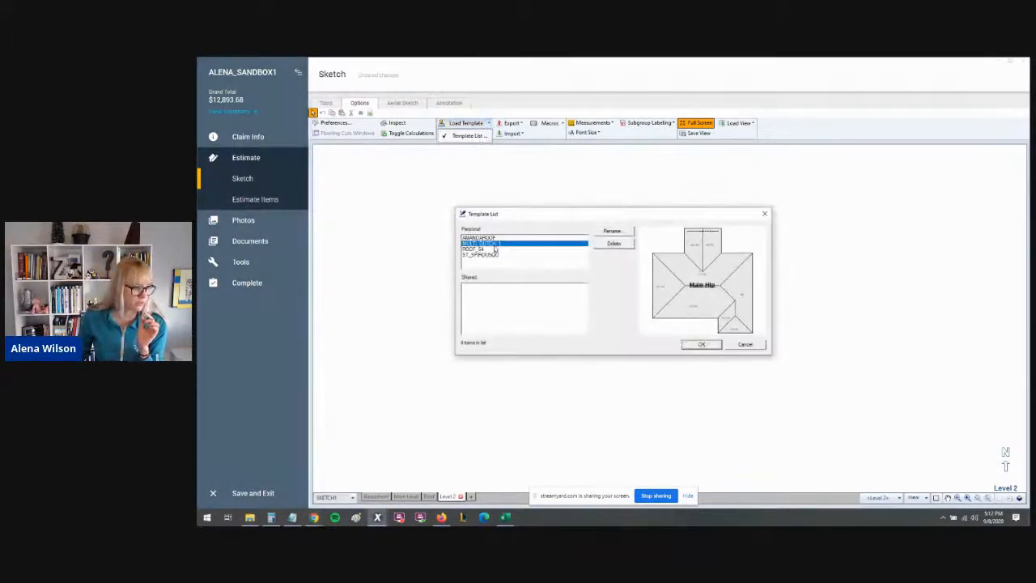
{"action": "left_click", "coordinate": [496, 249]}
{"action": "left_click", "coordinate": [701, 345]}
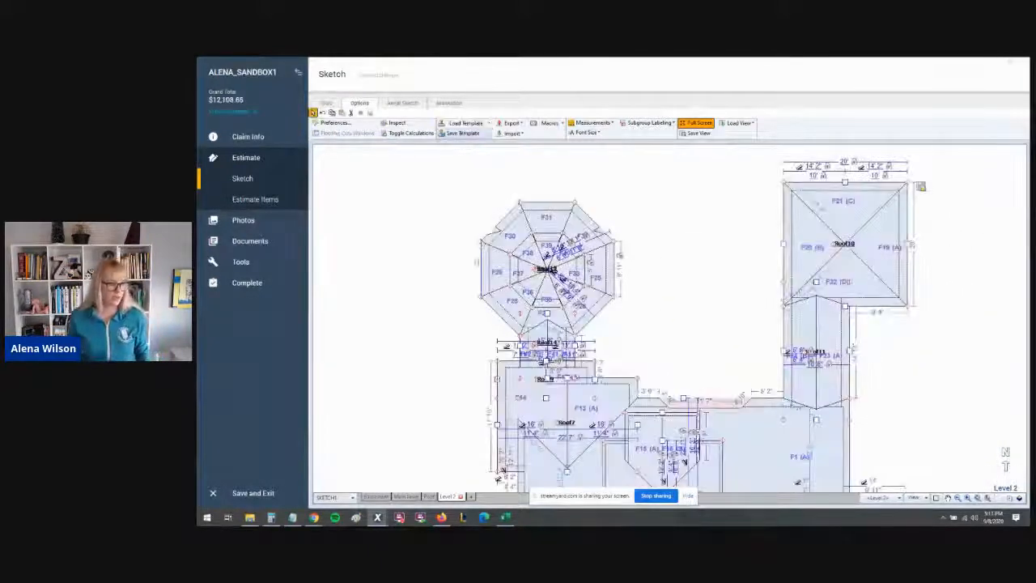
- Switch between the estimate items and the sketch to review the Level 2 roof groups
{"action": "left_click", "coordinate": [277, 203]}
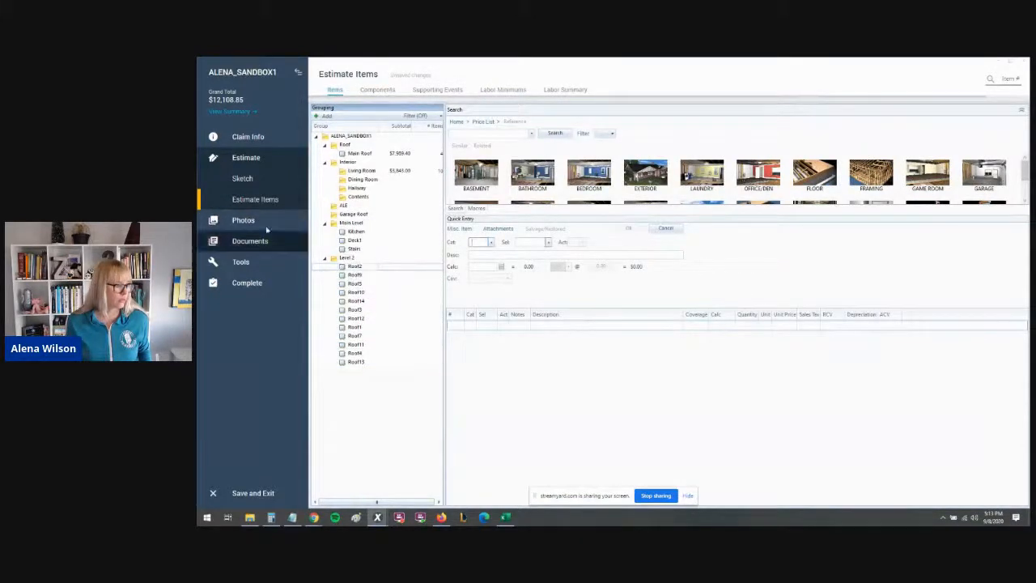
{"action": "left_click", "coordinate": [243, 179]}
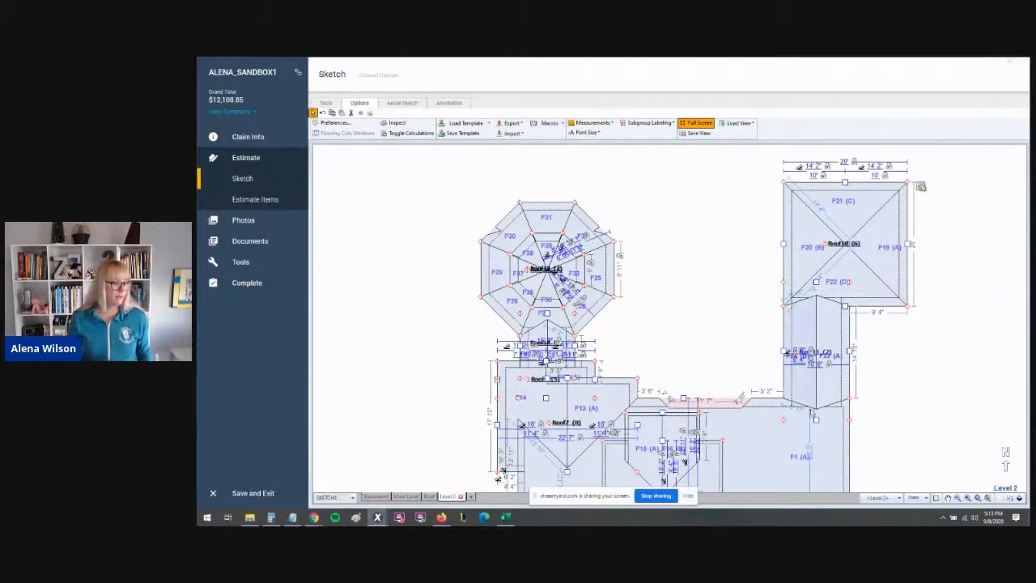
{"action": "left_click", "coordinate": [255, 199]}
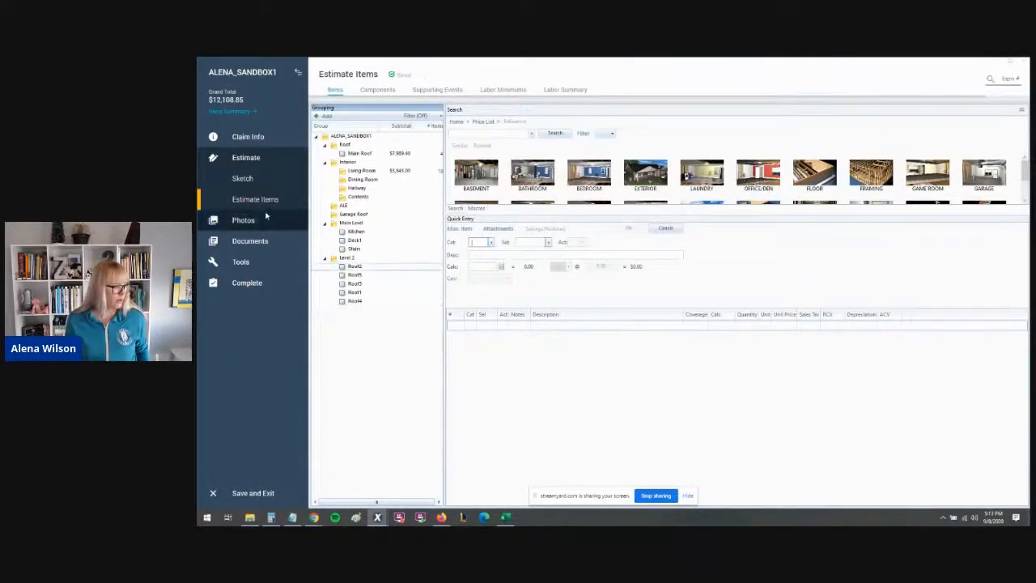
{"action": "left_click", "coordinate": [242, 178]}
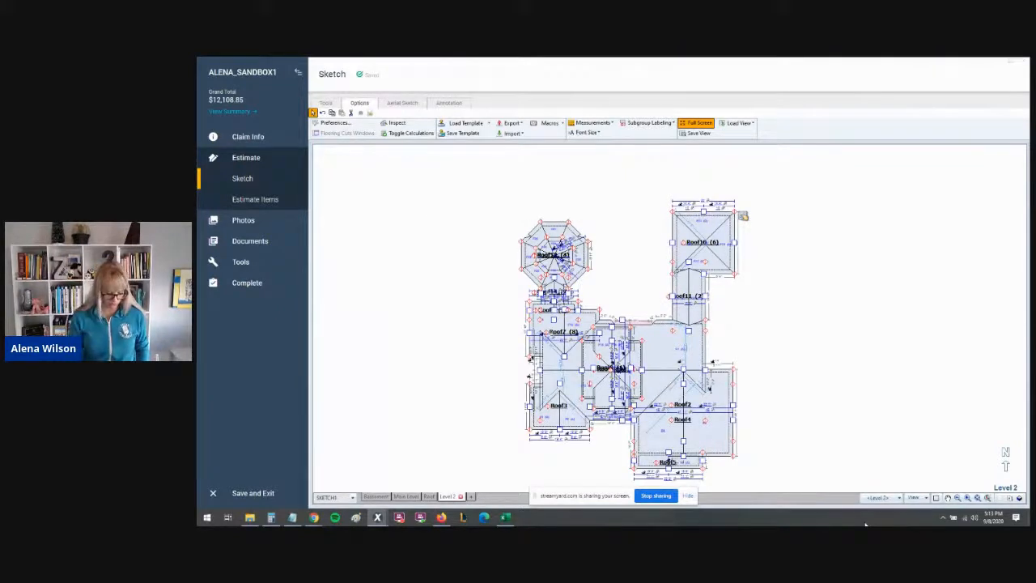
{"action": "left_click", "coordinate": [280, 199]}
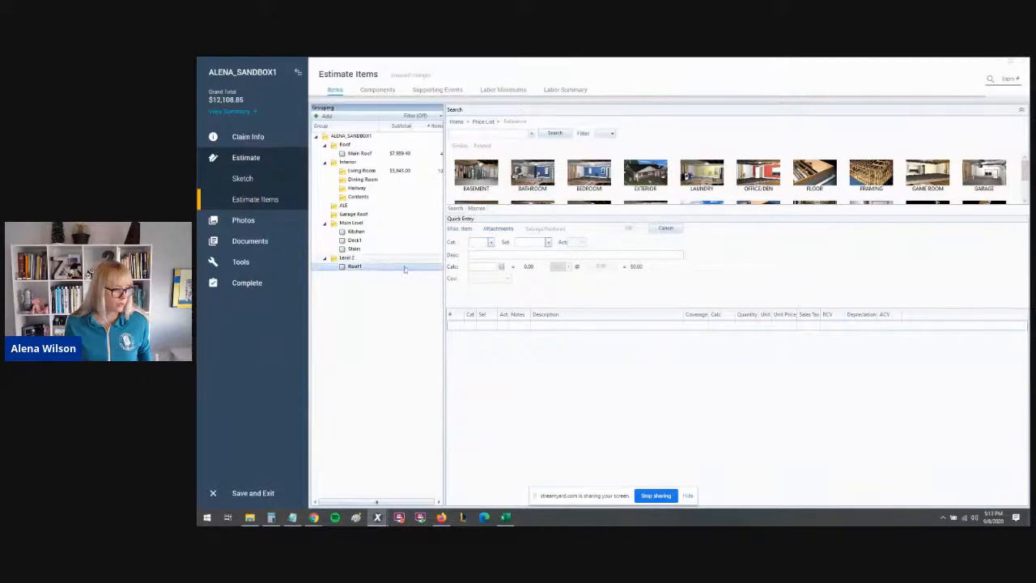
- Start a new Roof1 line item with category RFG and selector 300S for laminated shingles without felt
{"action": "left_click", "coordinate": [475, 243]}
{"action": "type", "text": "RFG"}
{"action": "key", "text": "Tab"}
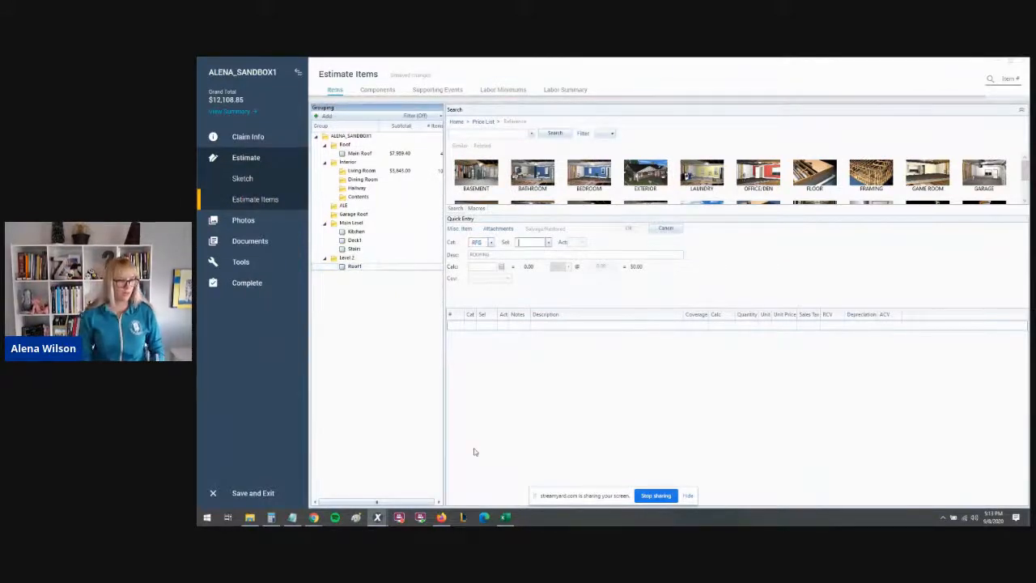
{"action": "type", "text": "300S"}
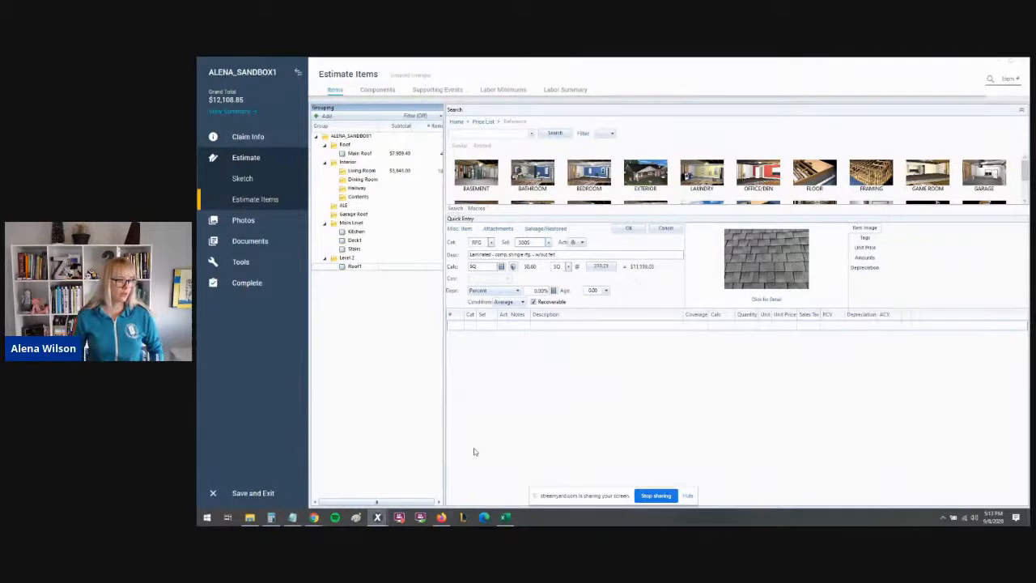
{"action": "key", "text": "Tab"}
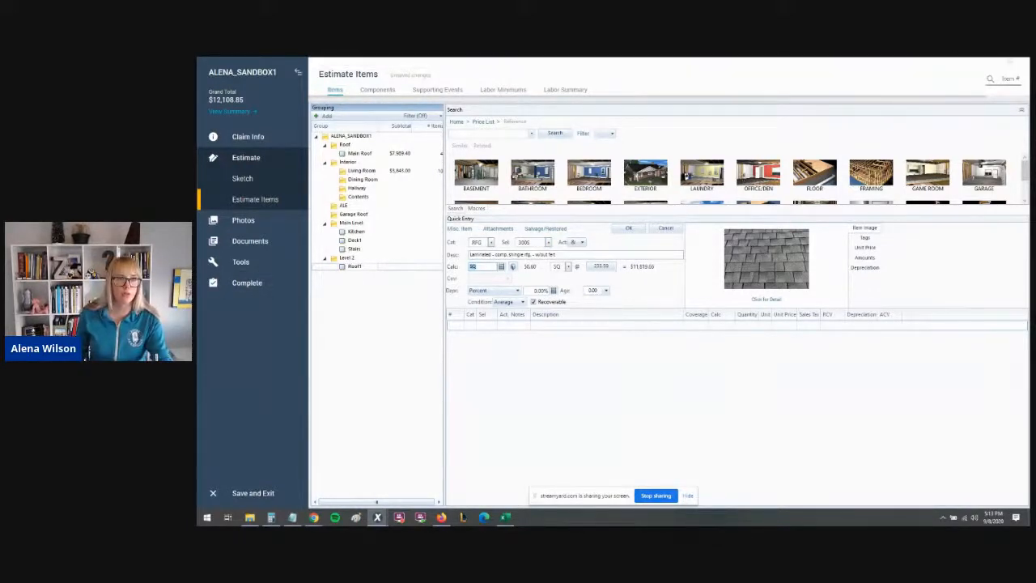
- Set the shingle item's waste to Auto Calculate with eave and rake starter courses included, and add the item
{"action": "left_click", "coordinate": [513, 268]}
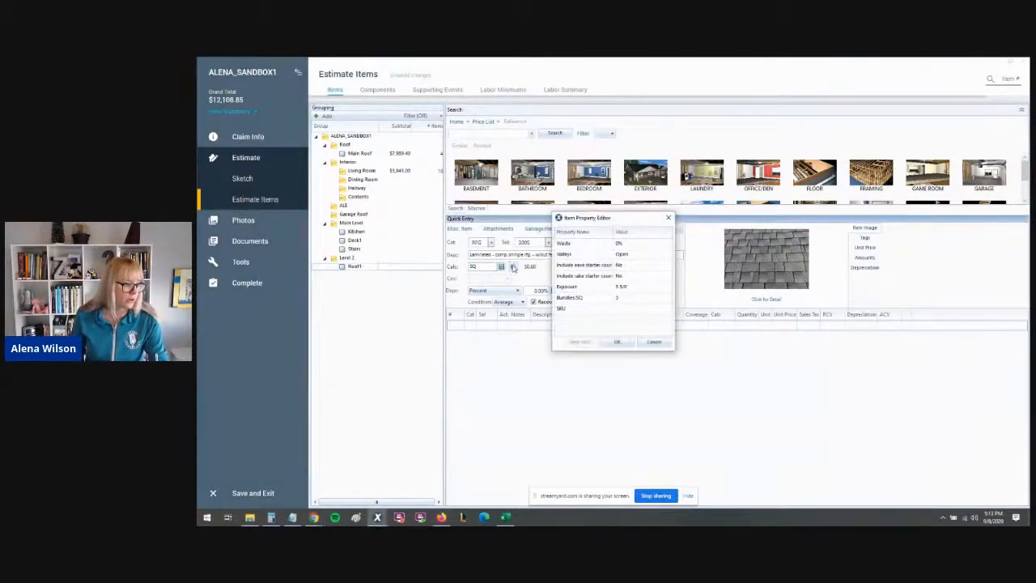
{"action": "left_click", "coordinate": [623, 243]}
{"action": "left_click", "coordinate": [638, 245]}
{"action": "left_click", "coordinate": [632, 293]}
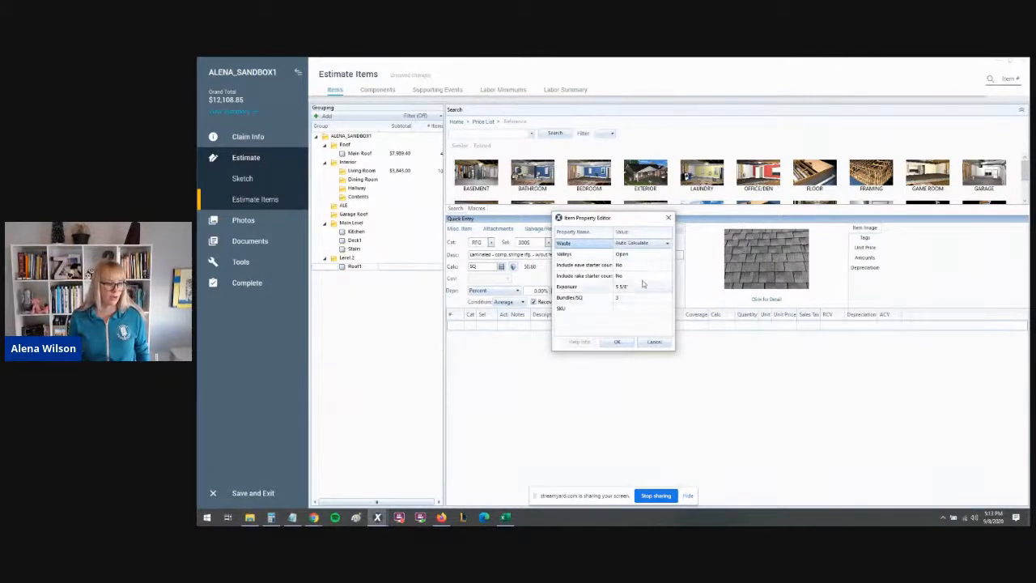
{"action": "left_click", "coordinate": [646, 268]}
{"action": "left_click", "coordinate": [646, 283]}
{"action": "left_click", "coordinate": [646, 277]}
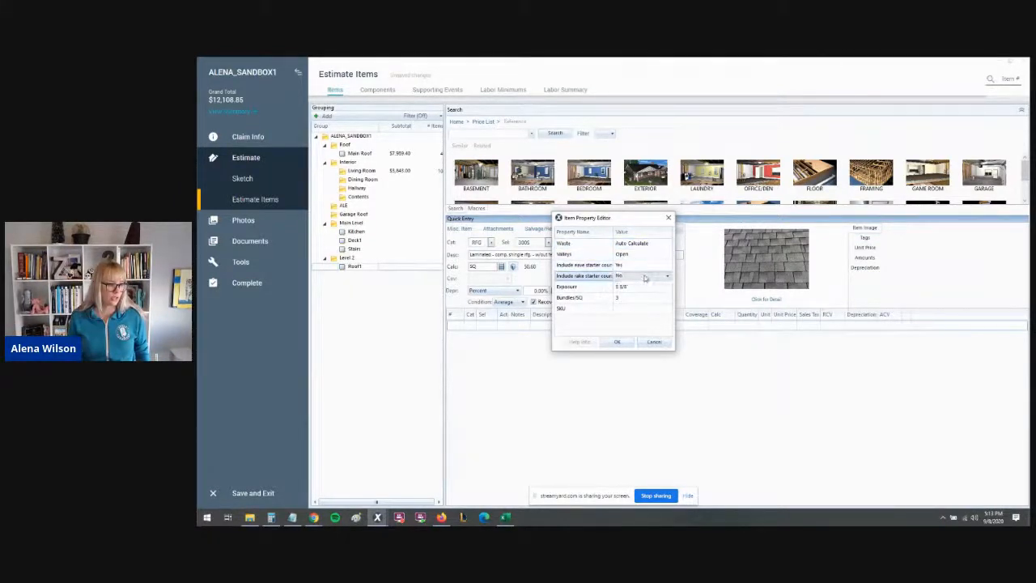
{"action": "left_click", "coordinate": [643, 295]}
{"action": "left_click", "coordinate": [617, 341]}
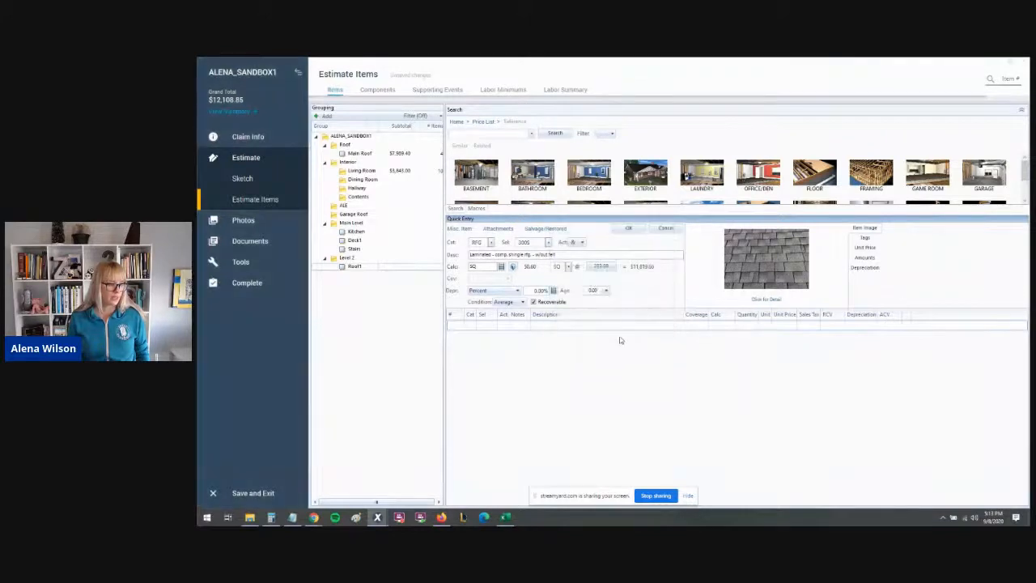
{"action": "left_click", "coordinate": [629, 228]}
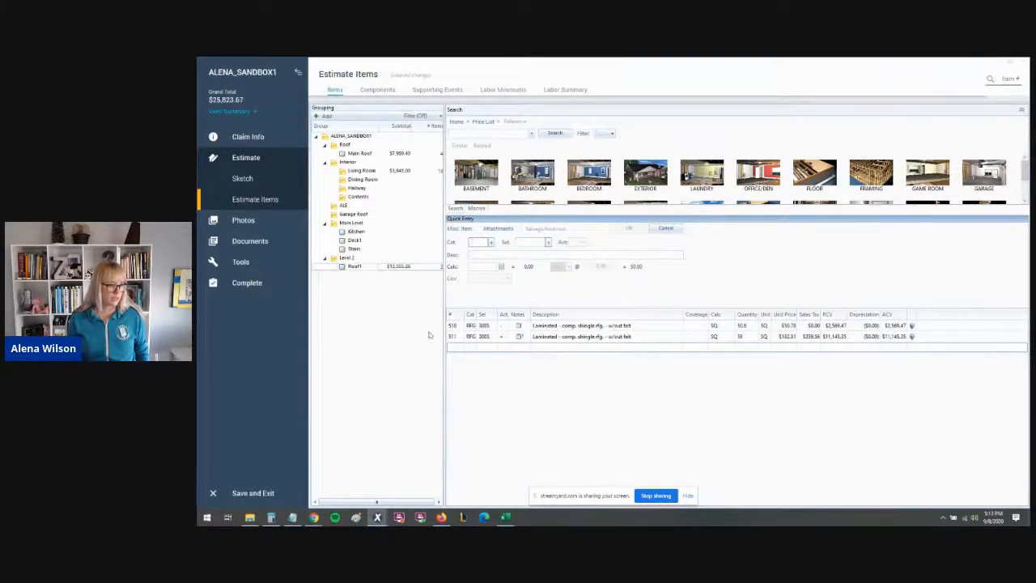
- Open and close the notes on the new laminated shingle line to review its waste note
{"action": "left_click", "coordinate": [519, 337]}
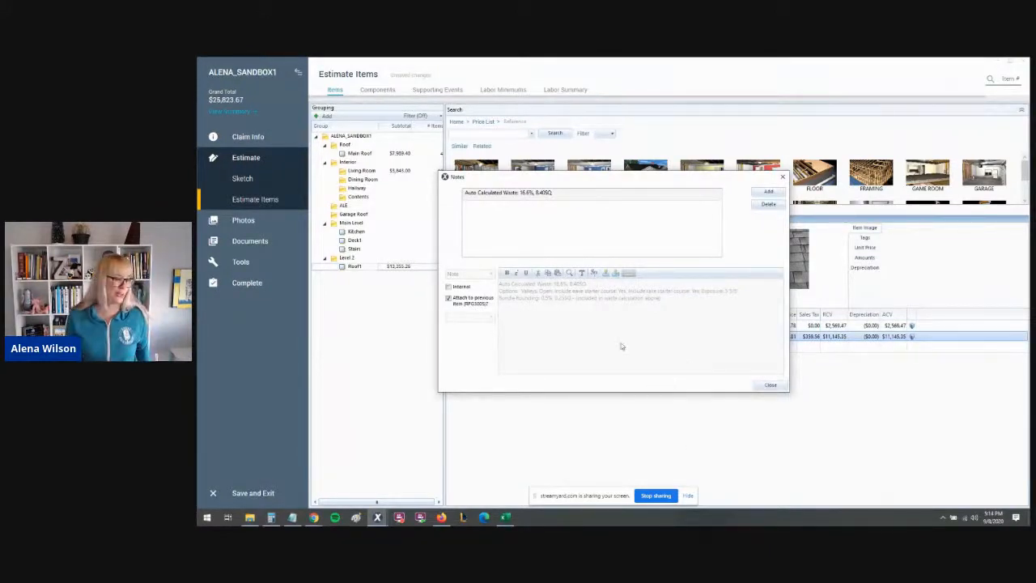
{"action": "left_click", "coordinate": [769, 386]}
- View the Level 2 roof sketch in 3D and return to the estimate items
{"action": "left_click", "coordinate": [269, 180]}
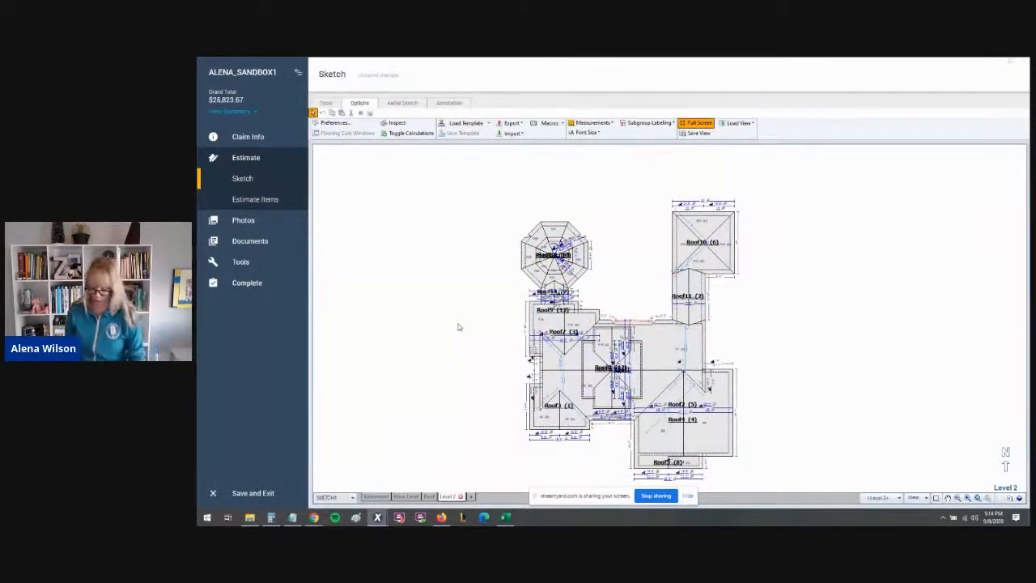
{"action": "key", "text": "F9"}
{"action": "scroll", "coordinate": [442, 340], "scroll_direction": "down", "scroll_amount": 3}
{"action": "left_click_drag", "start_coordinate": [442, 340], "coordinate": [469, 227]}
{"action": "scroll", "coordinate": [462, 331], "scroll_direction": "down", "scroll_amount": 5}
{"action": "left_click_drag", "start_coordinate": [462, 330], "coordinate": [626, 435]}
{"action": "scroll", "coordinate": [629, 388], "scroll_direction": "up", "scroll_amount": 5}
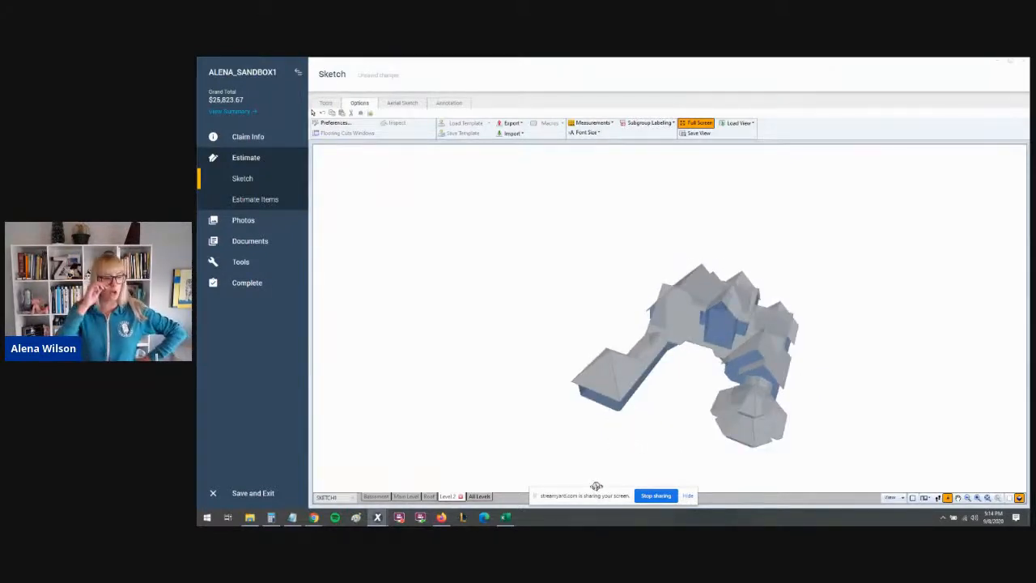
{"action": "scroll", "coordinate": [597, 487], "scroll_direction": "up", "scroll_amount": 1}
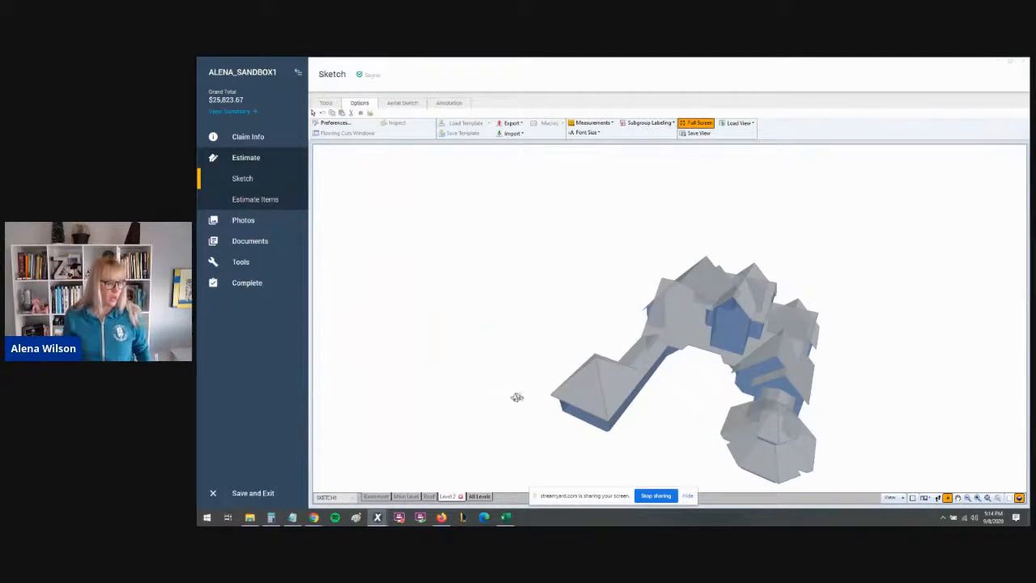
{"action": "key", "text": "F8"}
{"action": "left_click", "coordinate": [268, 199]}
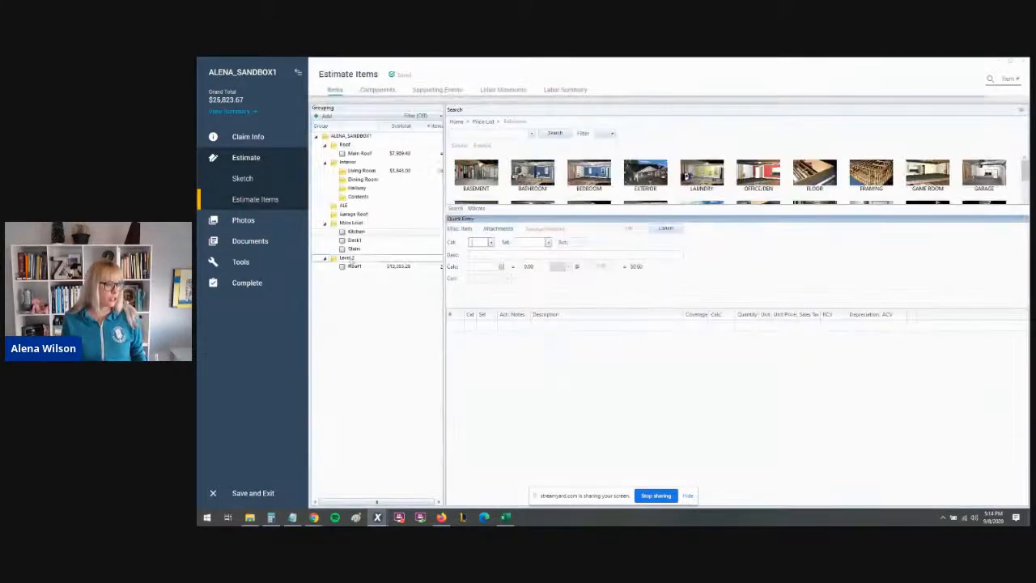
- Preview the Final Draft with/without Removal Depreciation estimate report
{"action": "left_click", "coordinate": [354, 268]}
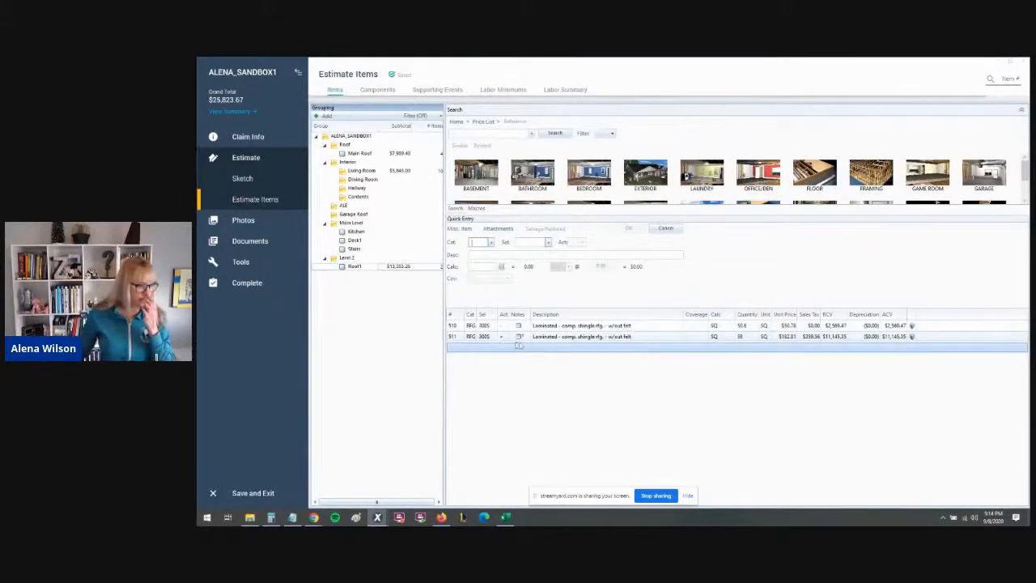
{"action": "left_click", "coordinate": [249, 240]}
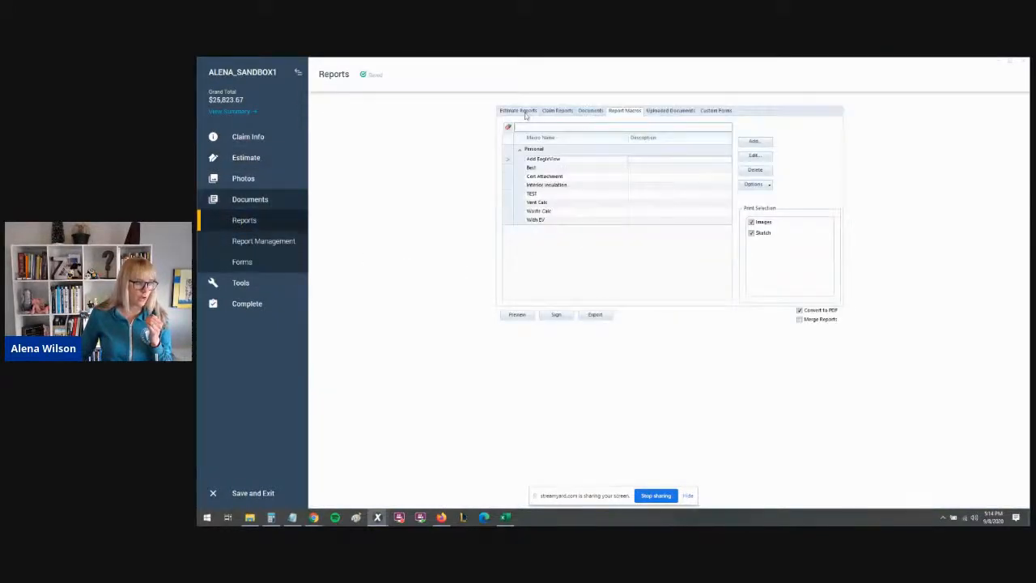
{"action": "left_click", "coordinate": [519, 111]}
{"action": "left_click", "coordinate": [552, 136]}
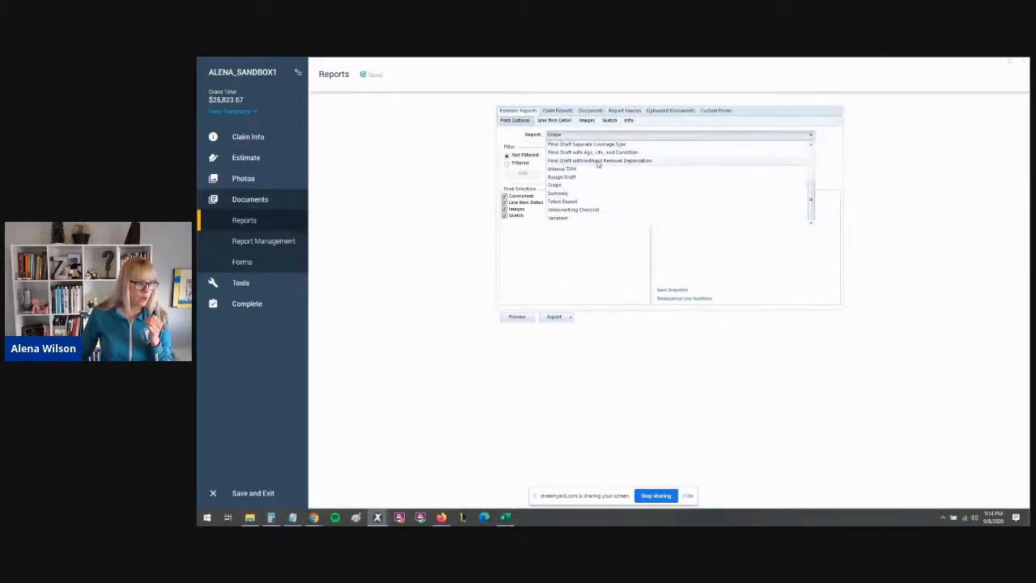
{"action": "left_click", "coordinate": [599, 161]}
{"action": "left_click", "coordinate": [520, 318]}
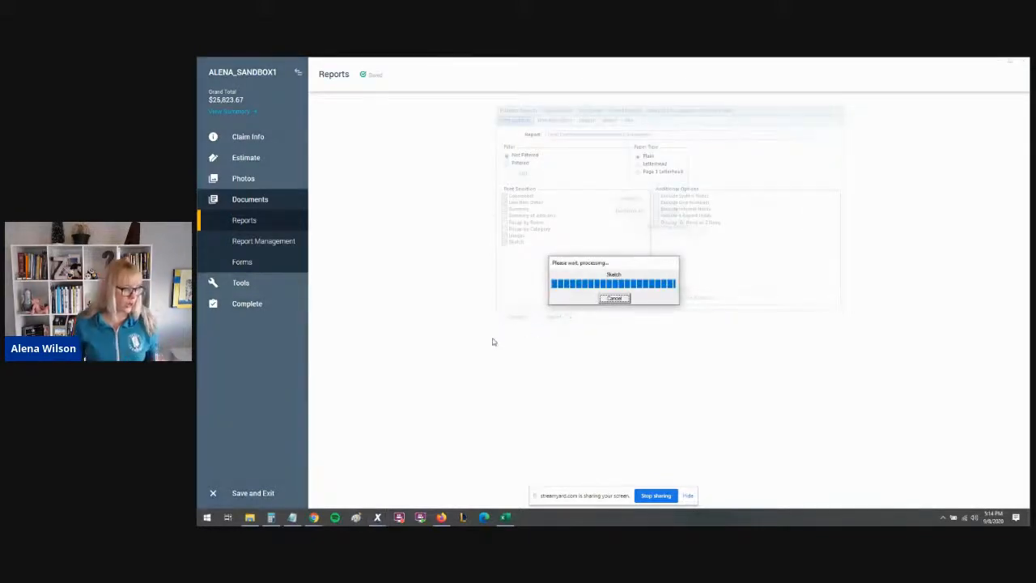
- Read the Level 2 Roof1 line items and auto-calculated waste notes in the report PDF
{"action": "scroll", "coordinate": [463, 362], "scroll_direction": "down", "scroll_amount": 3}
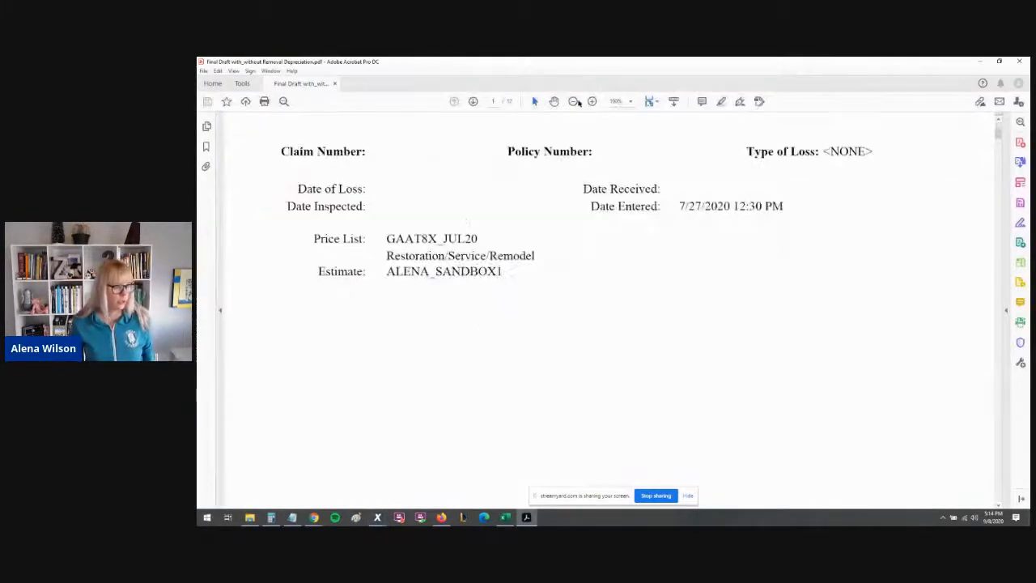
{"action": "left_click", "coordinate": [573, 101]}
{"action": "scroll", "coordinate": [609, 308], "scroll_direction": "down", "scroll_amount": 10}
{"action": "scroll", "coordinate": [608, 308], "scroll_direction": "up", "scroll_amount": 10}
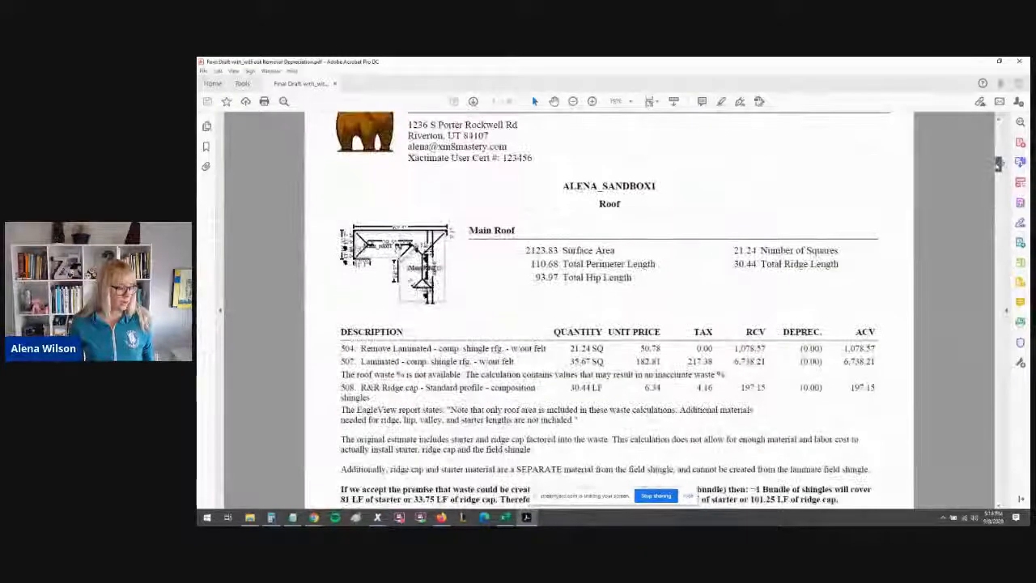
{"action": "left_click_drag", "start_coordinate": [997, 167], "coordinate": [996, 208]}
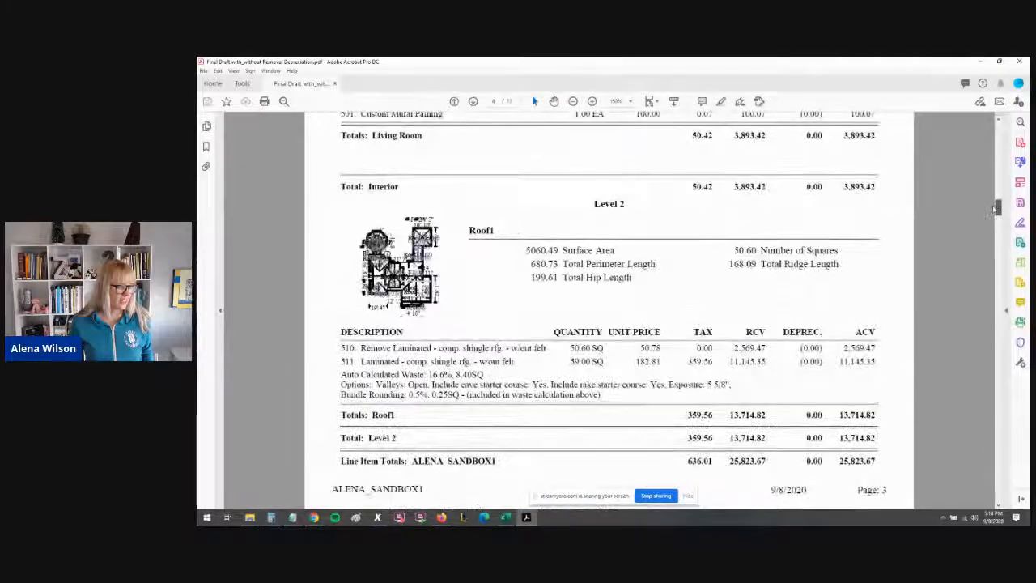
{"action": "left_click_drag", "start_coordinate": [343, 376], "coordinate": [619, 387]}
{"action": "left_click", "coordinate": [618, 403]}
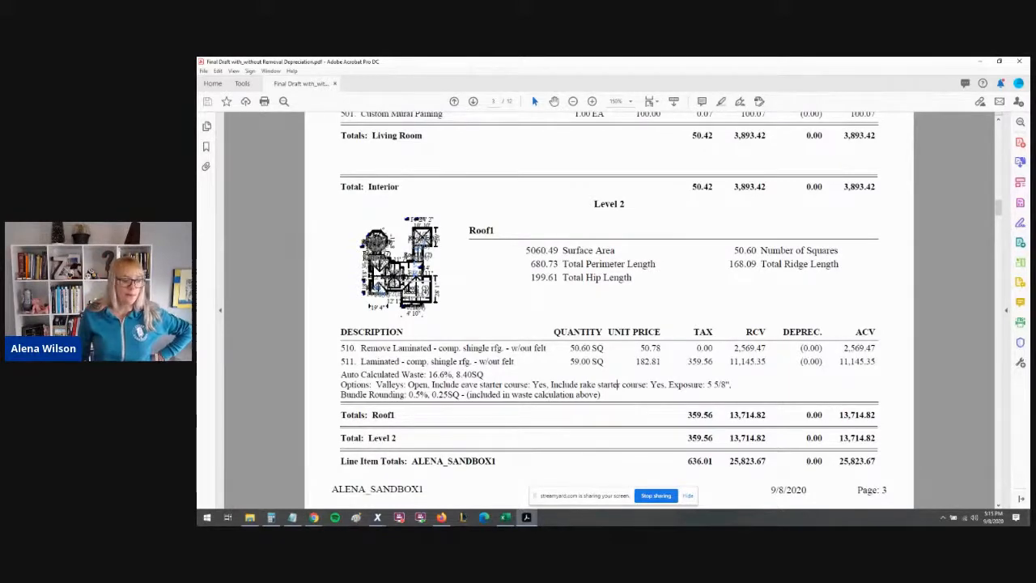
- Switch to the waste and starter calculator spreadsheet to compare the figures
{"action": "key", "text": "alt+Tab"}
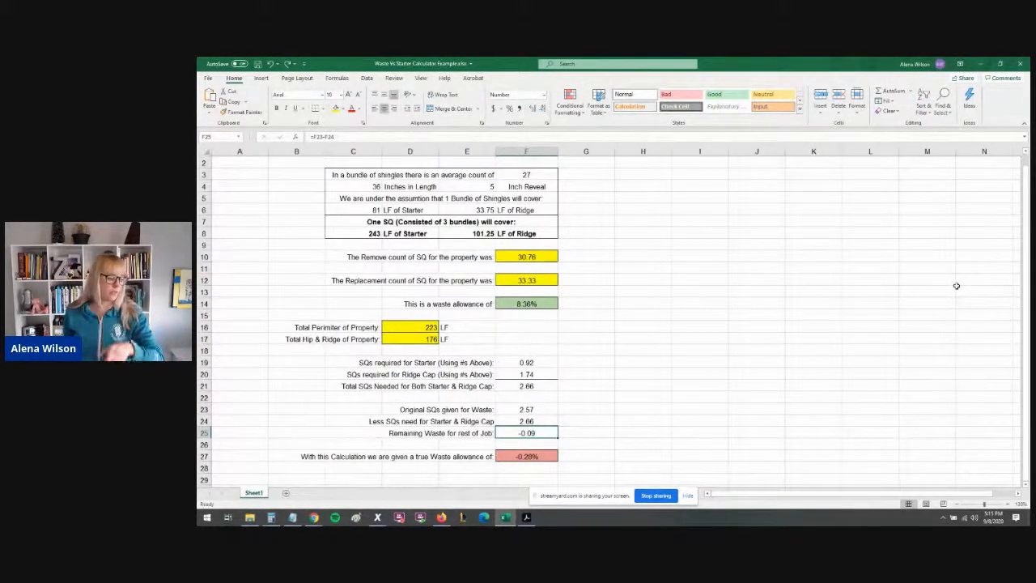
{"action": "left_click", "coordinate": [656, 495]}
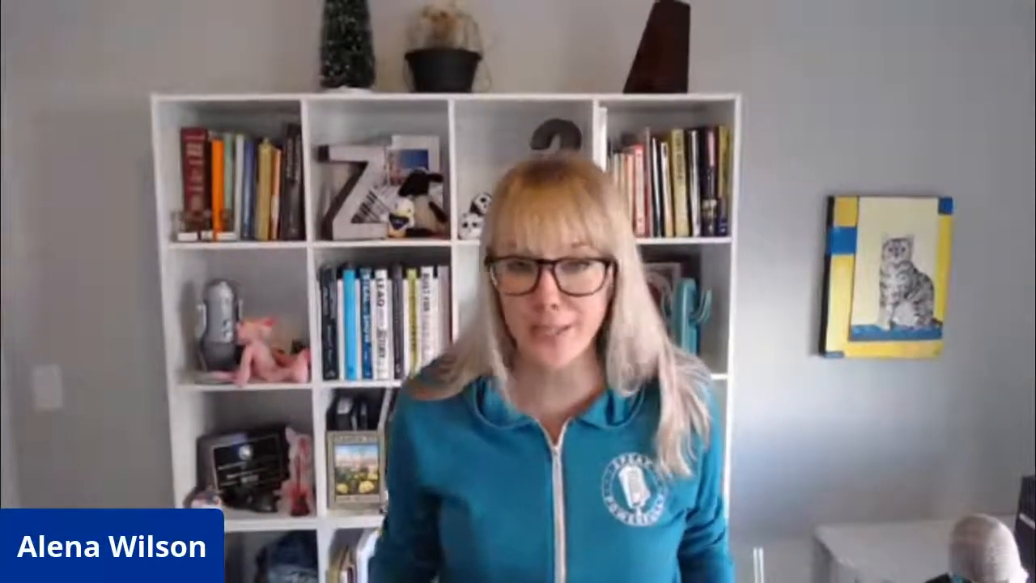